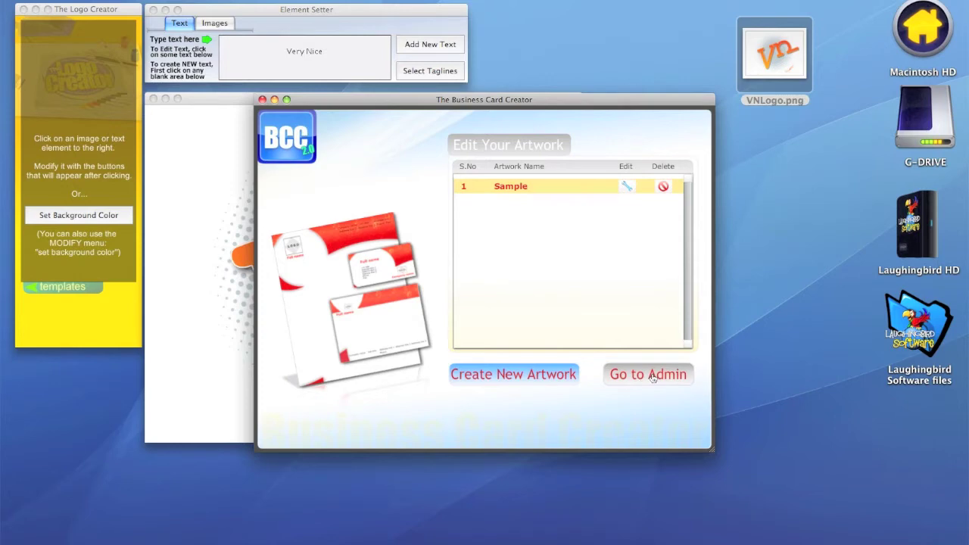
Step: Start a new business card artwork and skip the empty information form to the template list
left_click(517, 379)
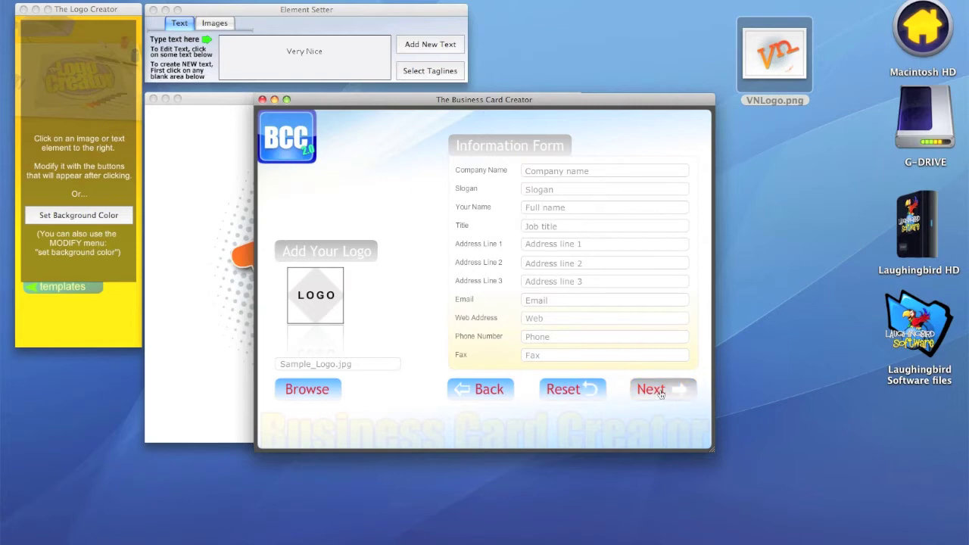
left_click(660, 393)
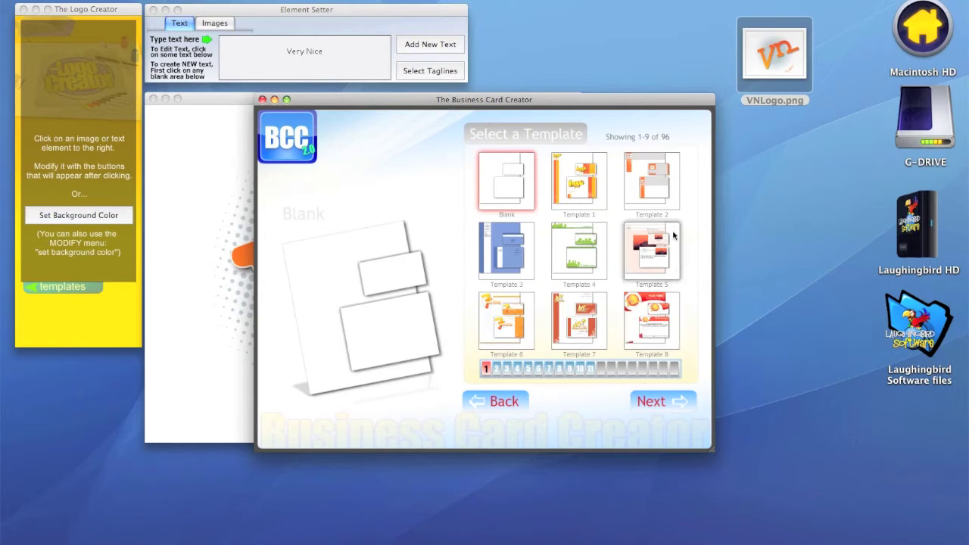
Step: Browse the template pages and open blue-and-green Template 46 in the card editor
left_click(660, 192)
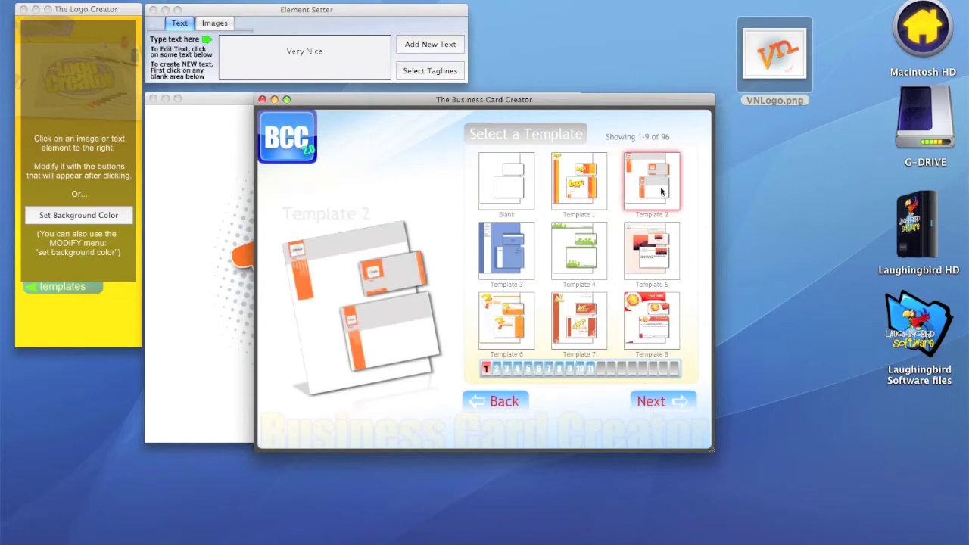
left_click(585, 185)
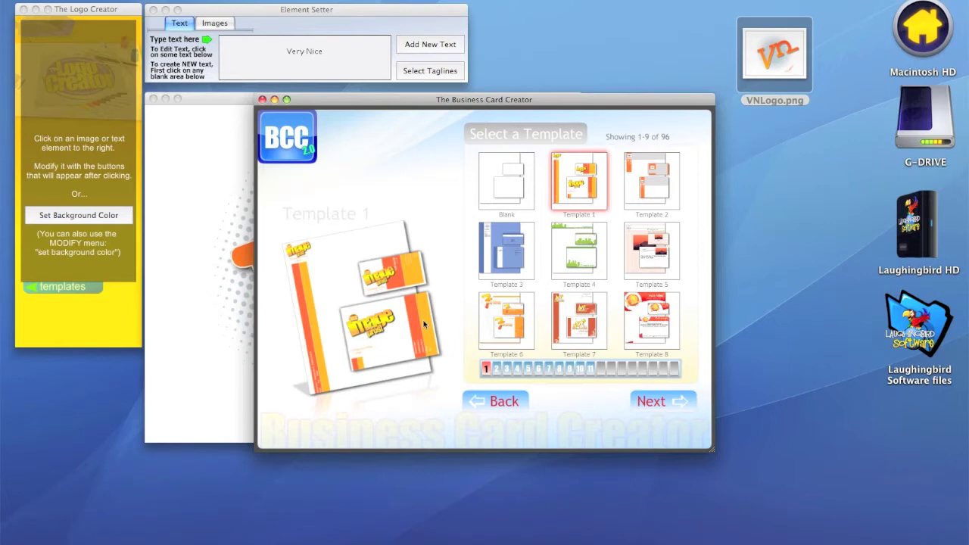
left_click(495, 324)
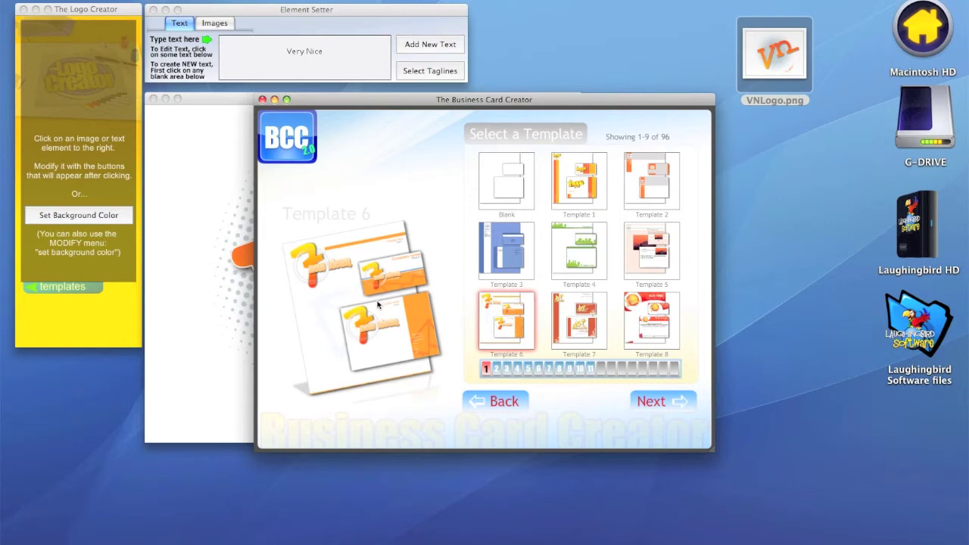
left_click(497, 370)
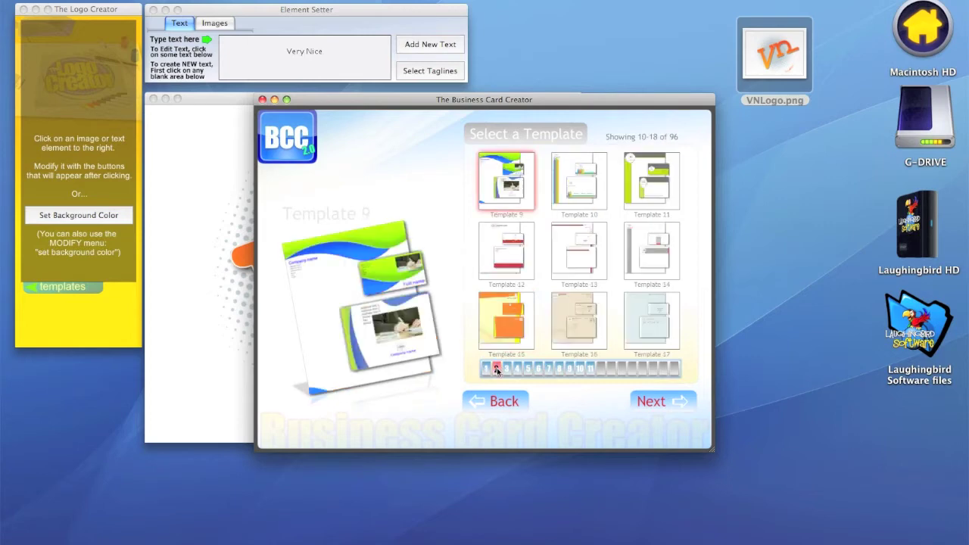
left_click(507, 369)
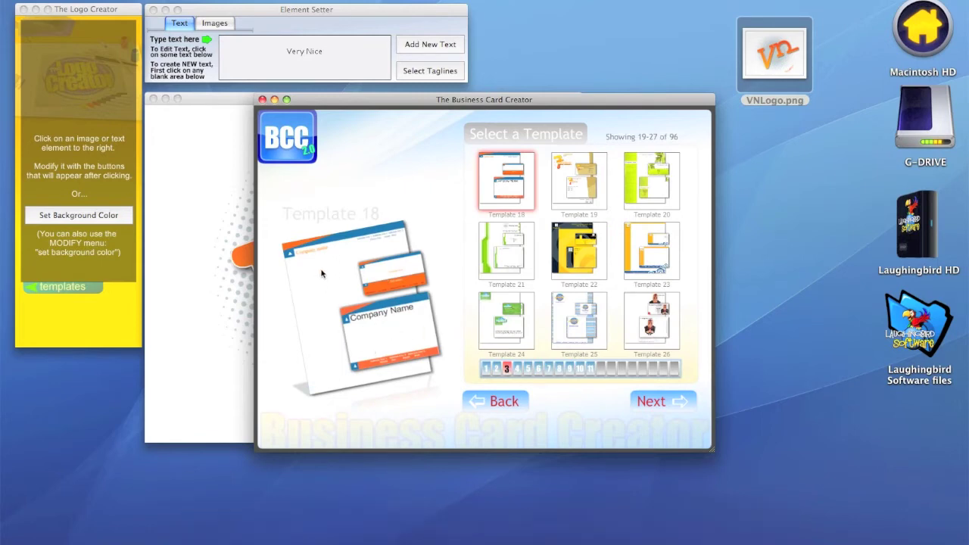
left_click(567, 262)
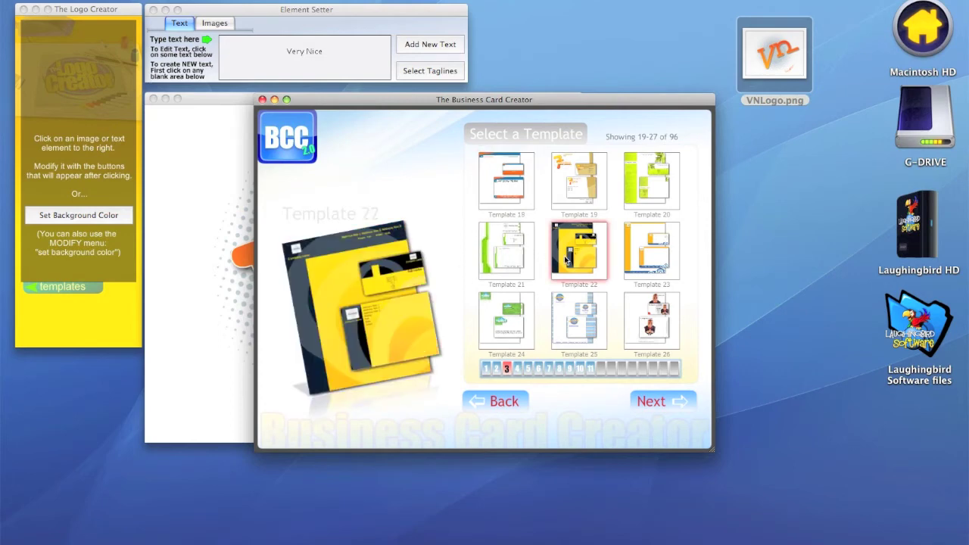
left_click(569, 368)
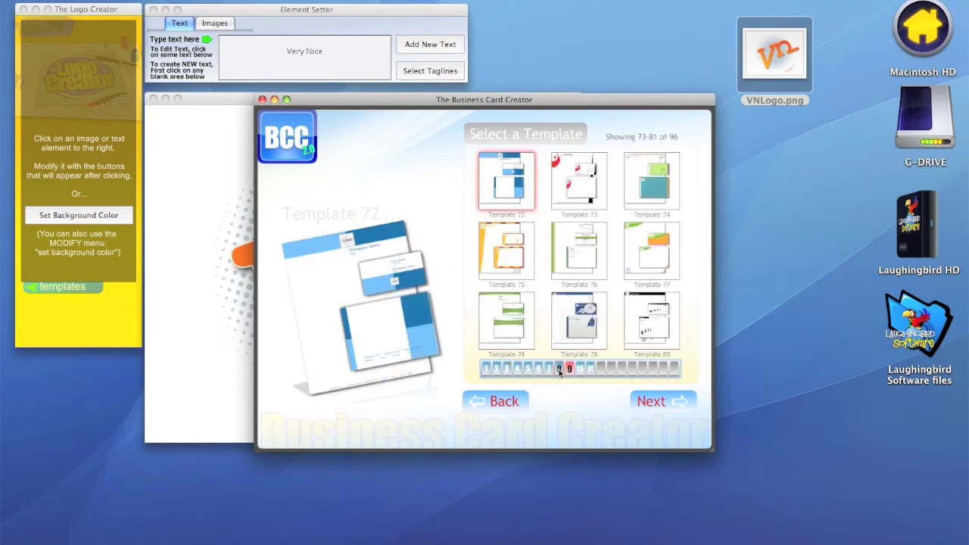
left_click(559, 369)
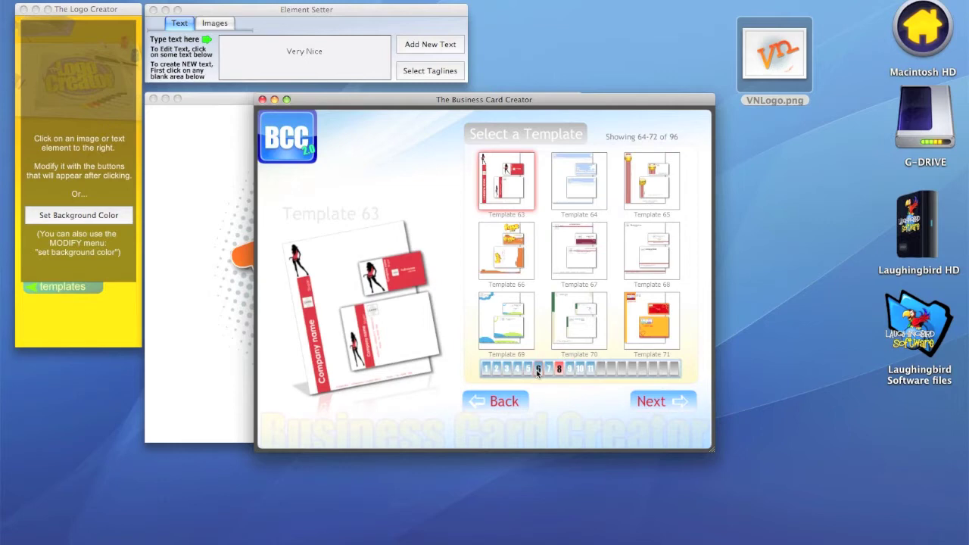
left_click(538, 368)
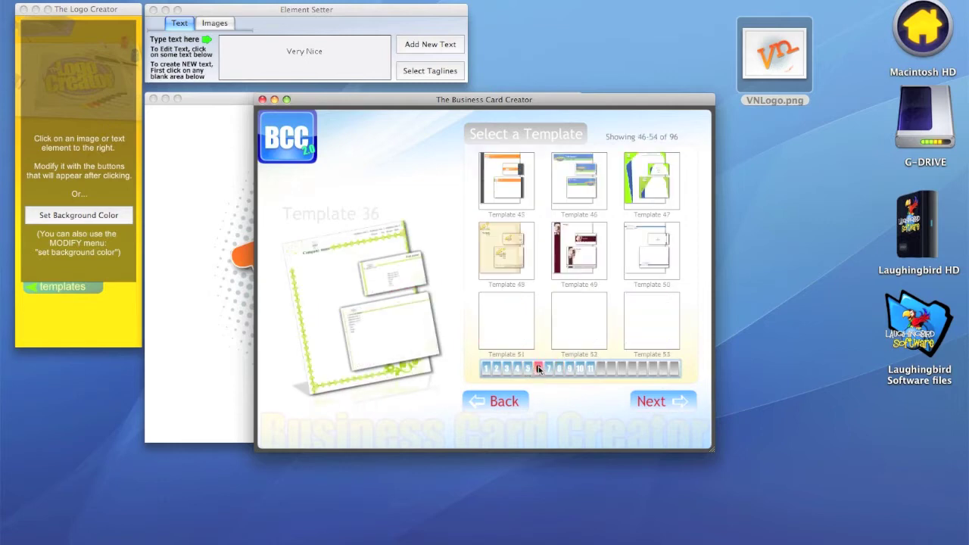
left_click(579, 189)
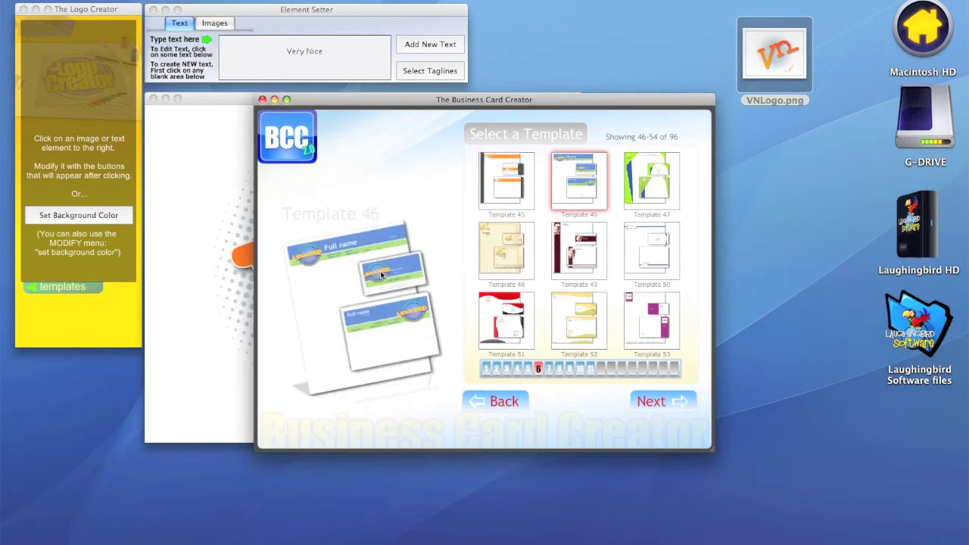
left_click(666, 402)
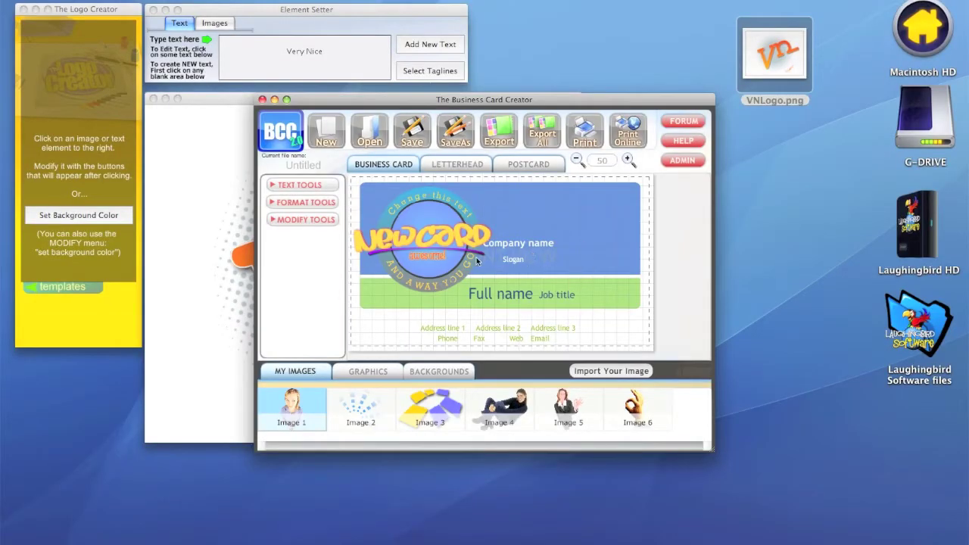
Step: Select the NEWCARD logo and delete it from the card
mouse_move(433, 246)
left_mouse_down()
mouse_move(439, 261)
mouse_move(447, 251)
mouse_move(423, 236)
left_mouse_up()
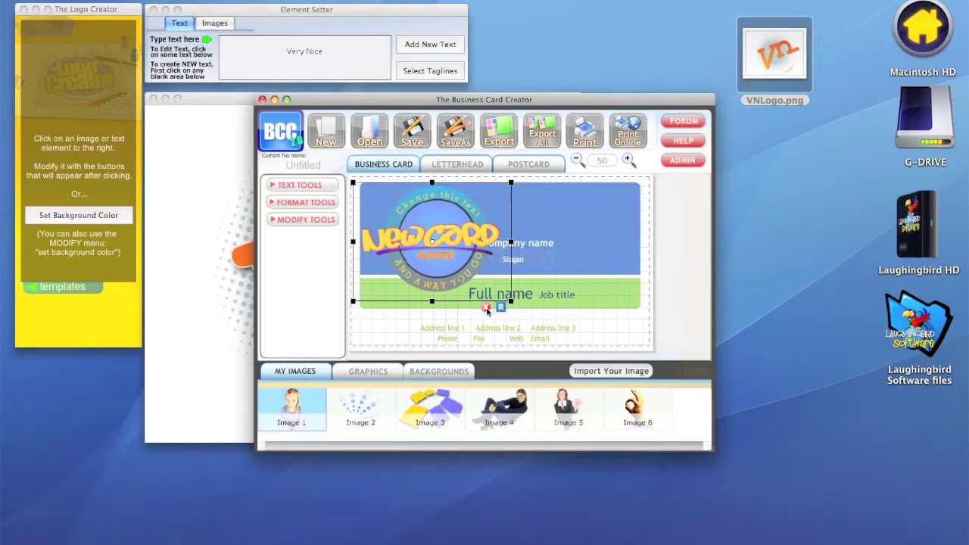
left_click(506, 342)
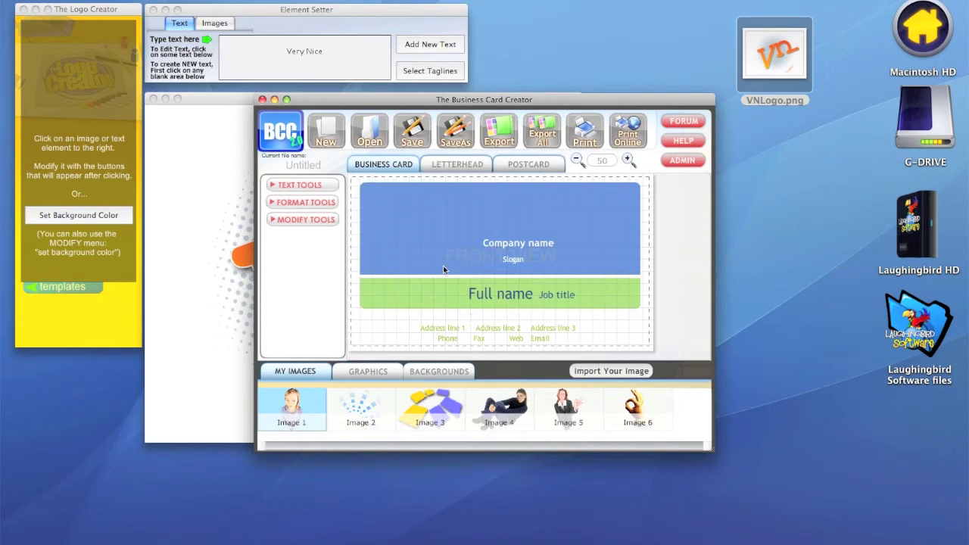
left_click(381, 371)
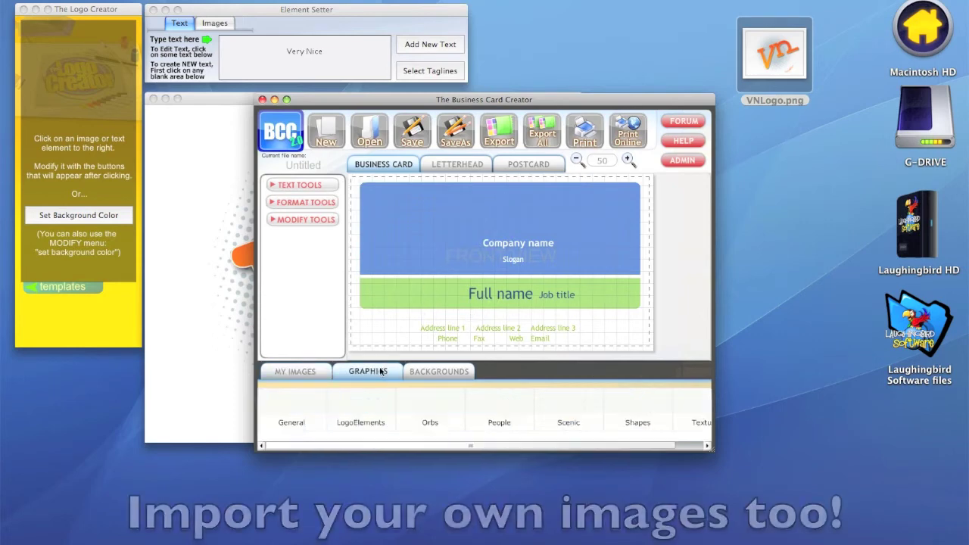
left_click(356, 405)
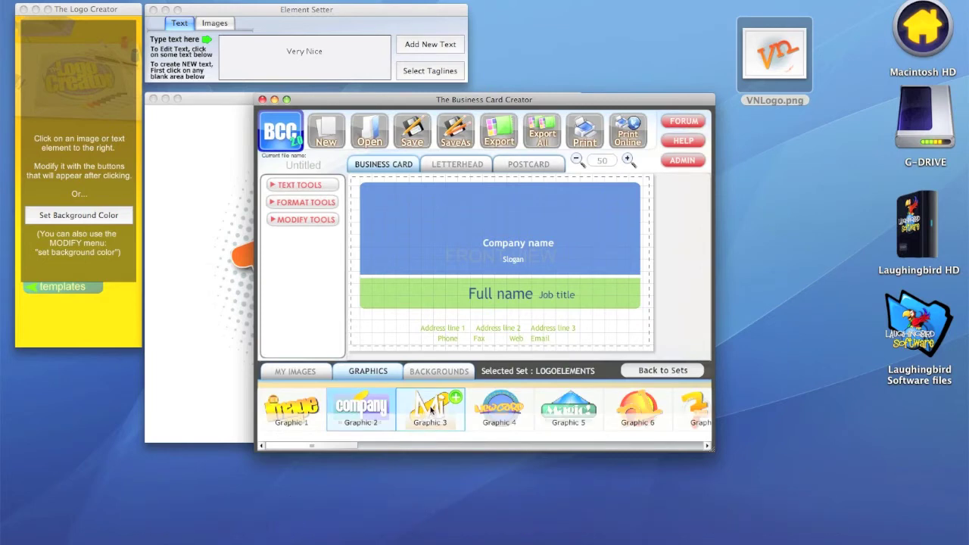
left_click(431, 409)
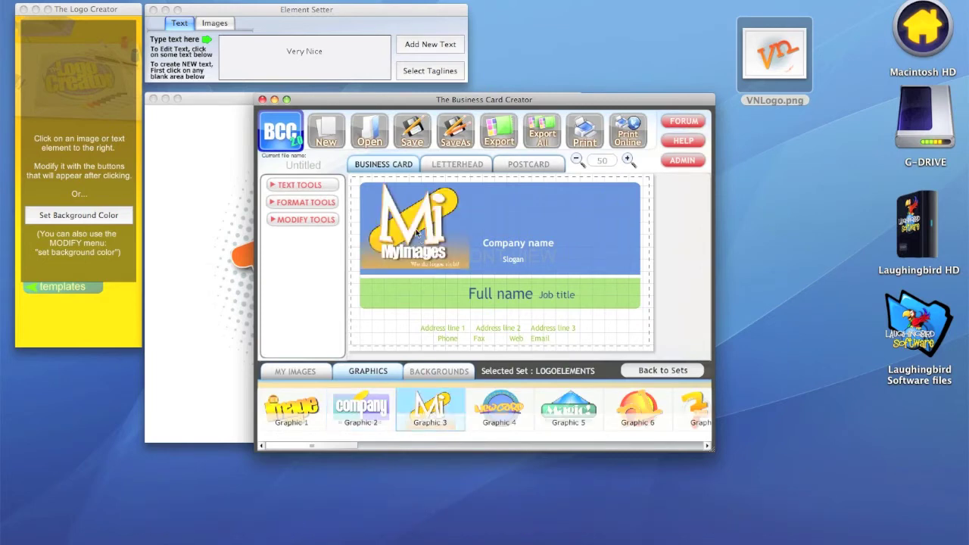
left_click(416, 233)
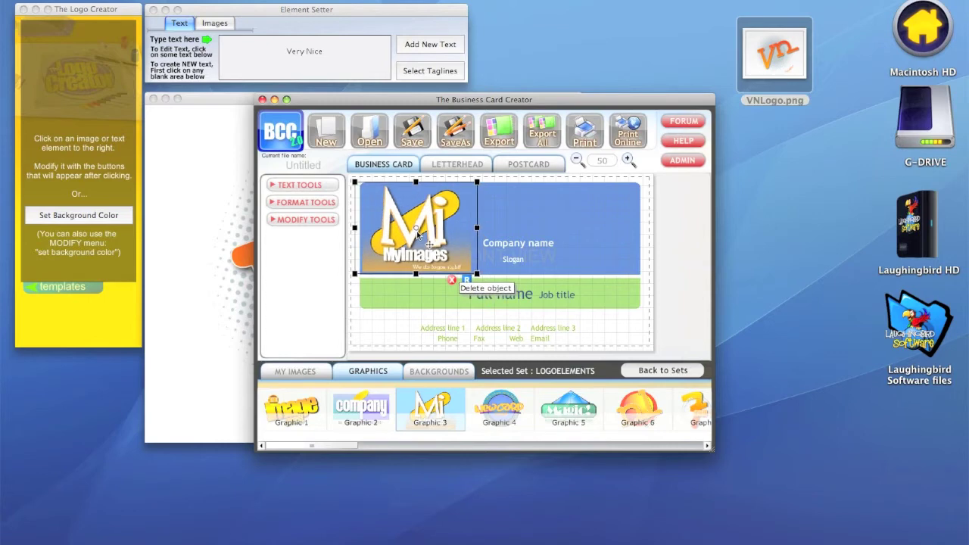
left_click_drag(476, 274, 453, 256)
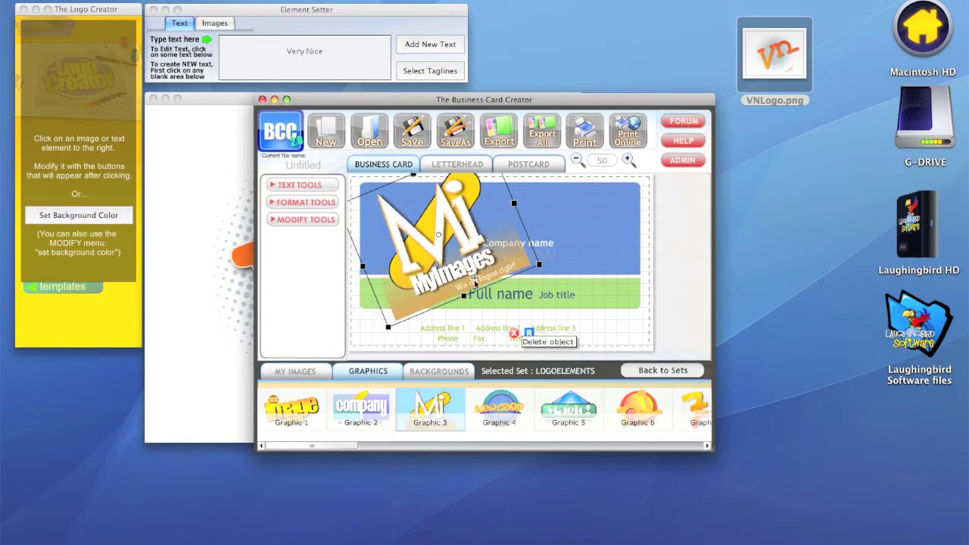
left_click(514, 333)
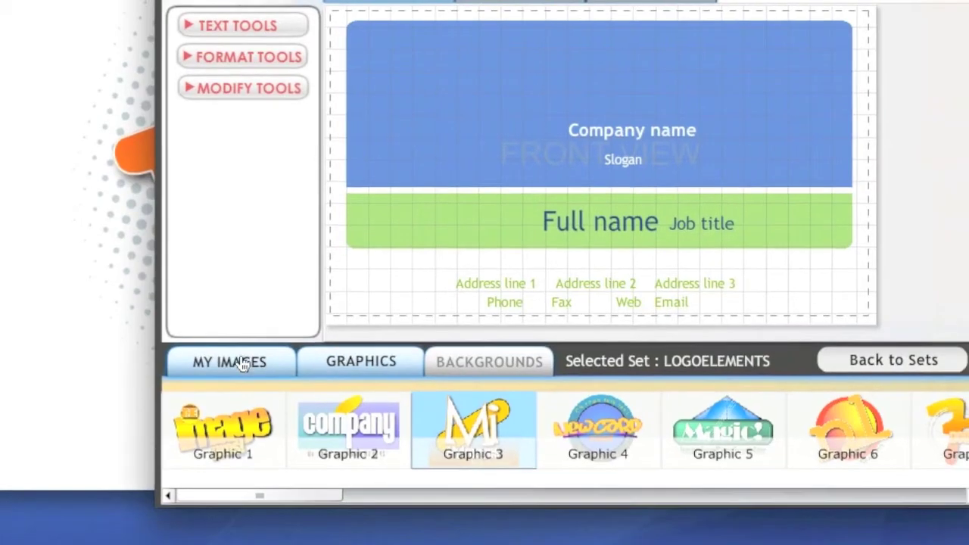
left_click(242, 364)
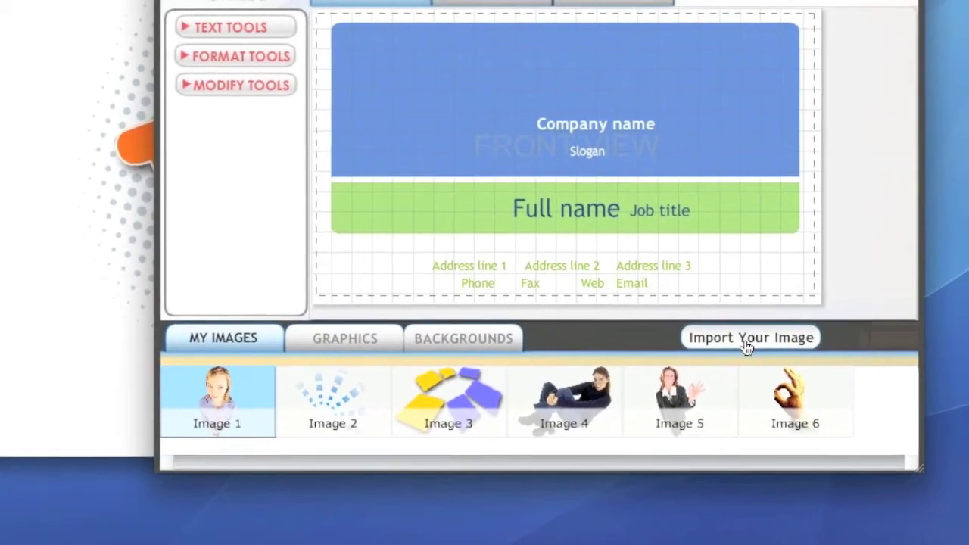
Step: Import VNLogo.png from the Desktop into My Images
left_click(746, 344)
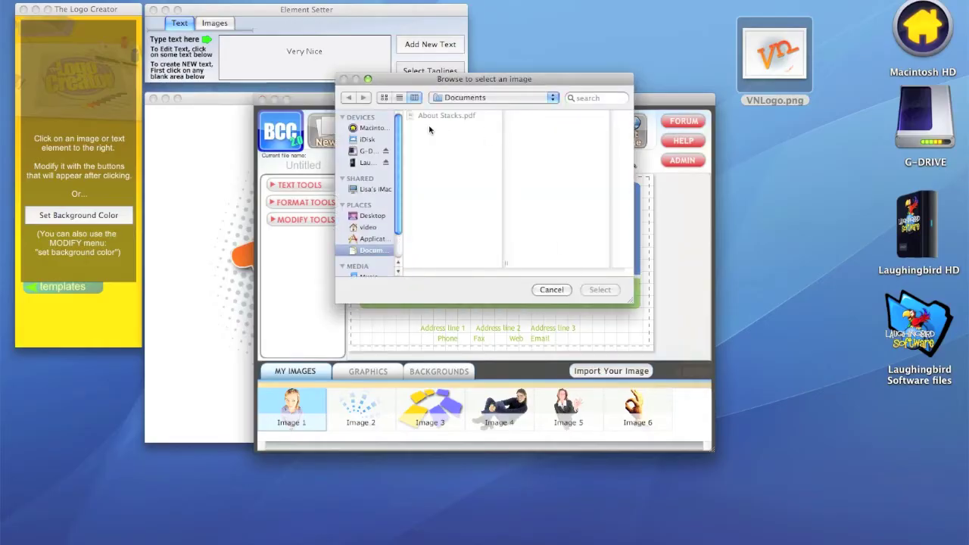
left_click(375, 240)
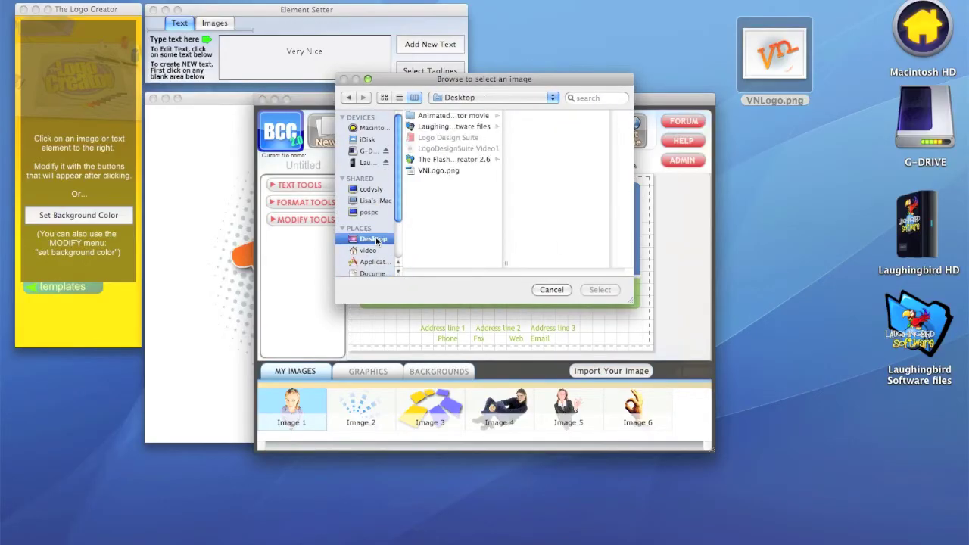
left_click(434, 172)
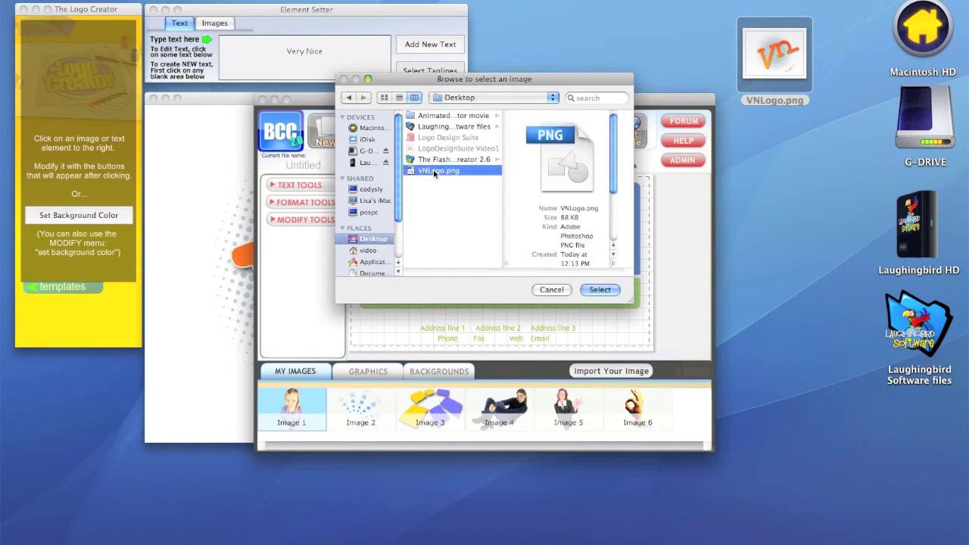
left_click(600, 290)
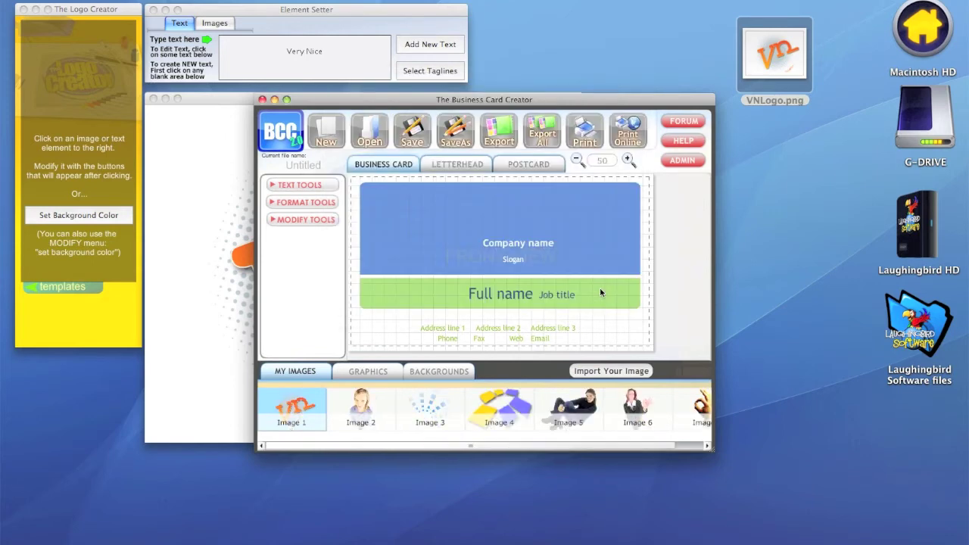
Step: Place the VN logo on the blue header and highlight the Address line 1 text
mouse_move(309, 408)
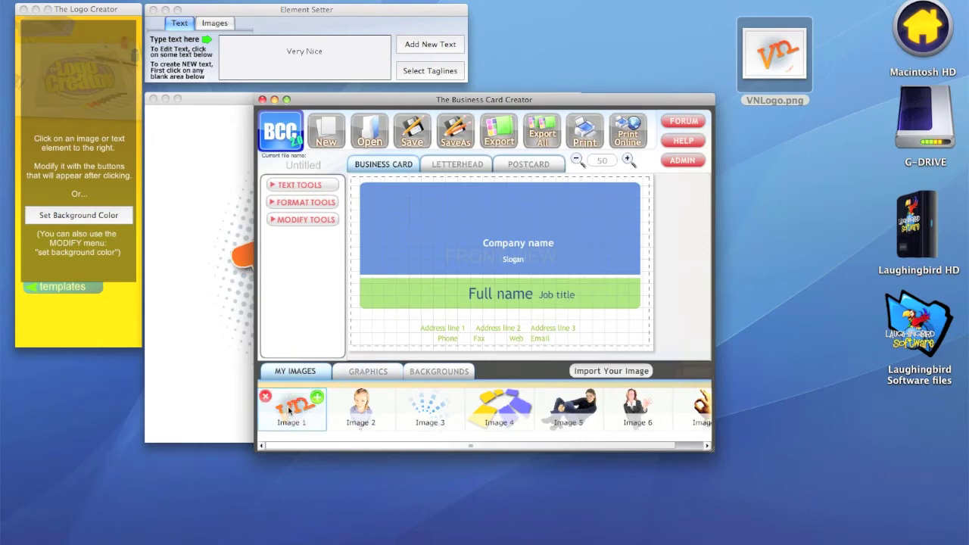
left_click(291, 409)
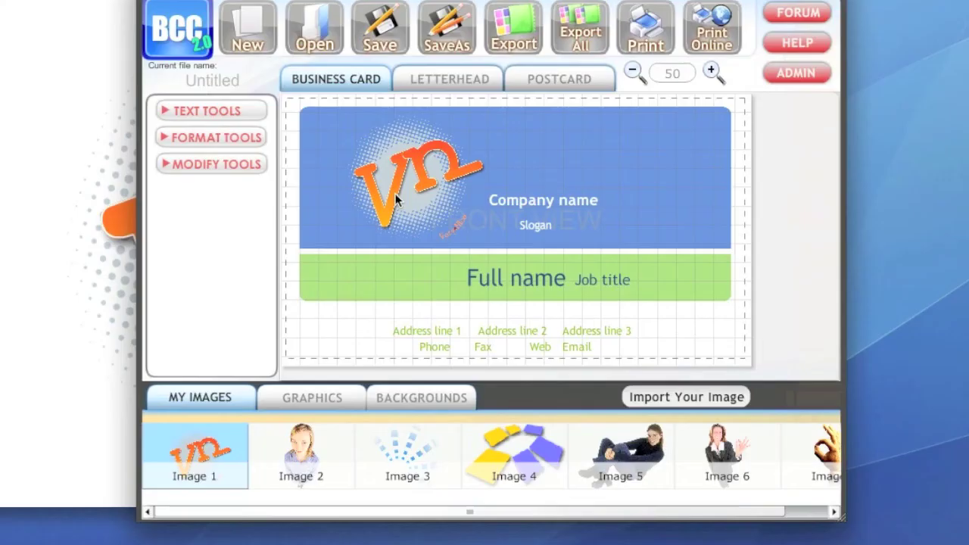
left_click(426, 238)
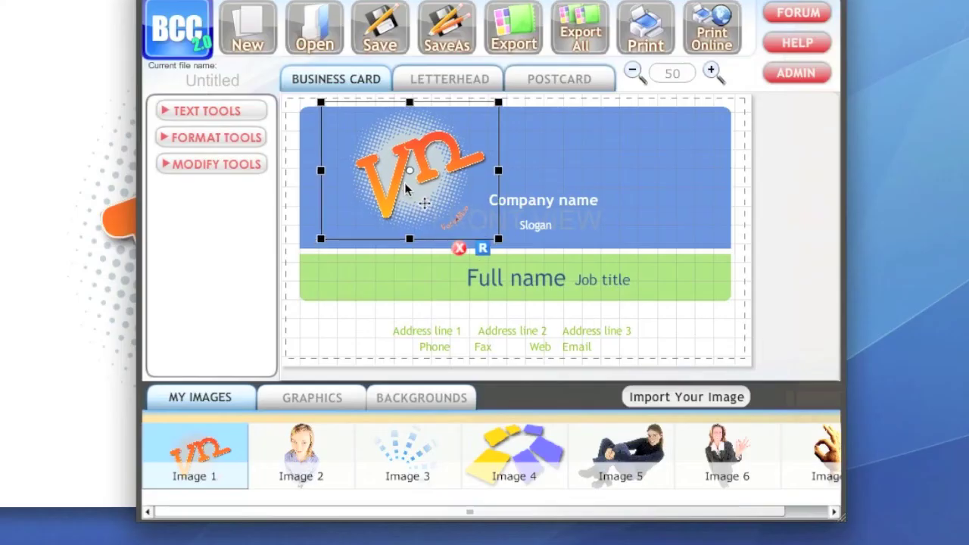
left_click_drag(384, 204, 397, 199)
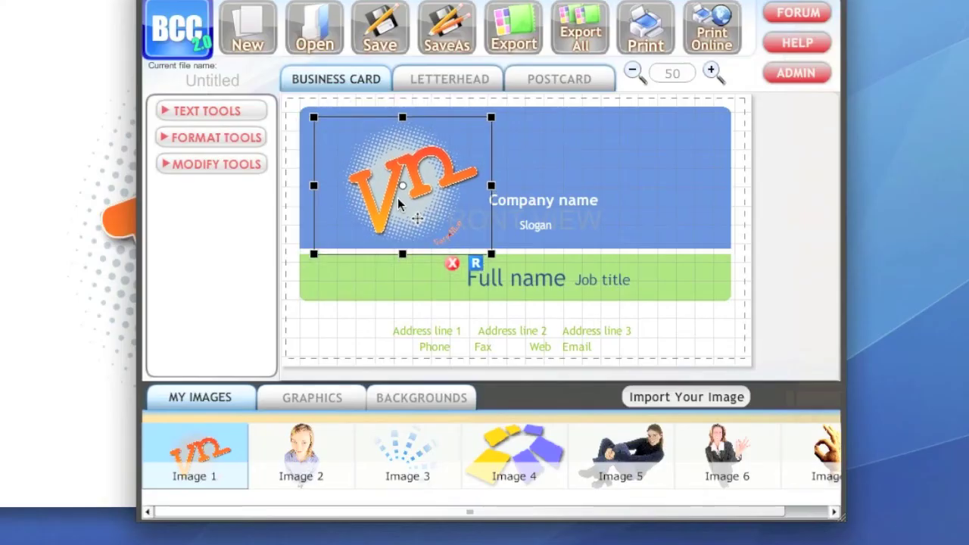
left_click(427, 331)
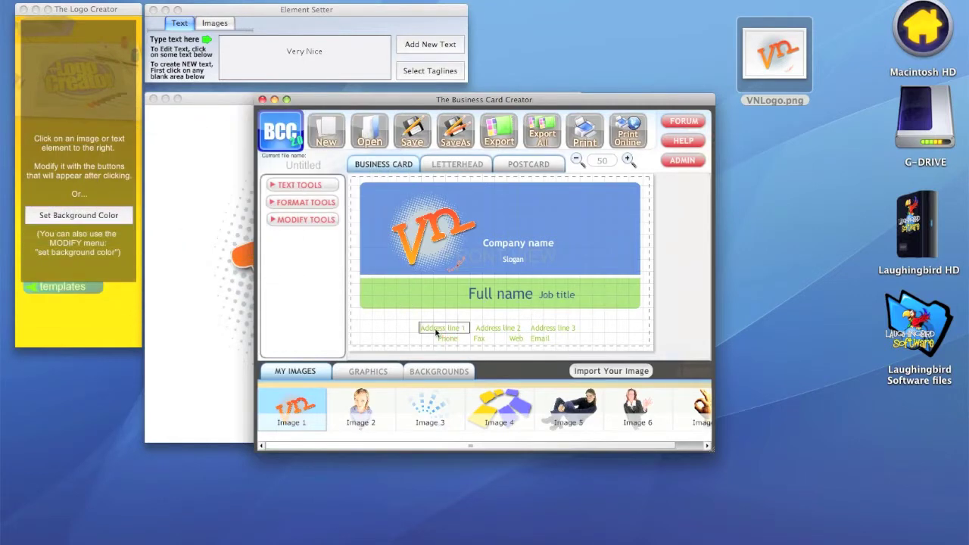
left_click_drag(420, 327, 468, 328)
Step: Replace Address line 1 with 'My Address', moved into the blue header and enlarged
type("My Address")
left_click_drag(422, 329, 535, 202)
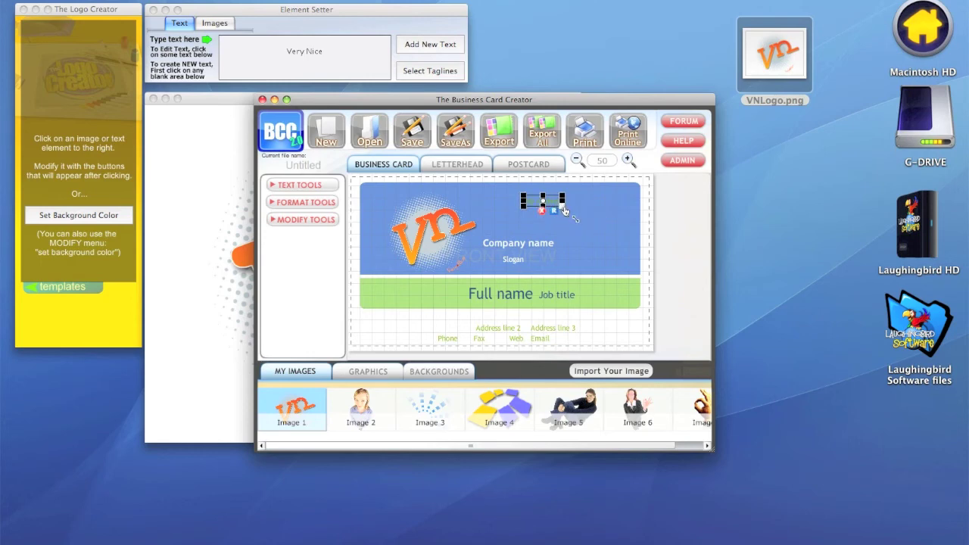
left_click_drag(564, 211, 596, 212)
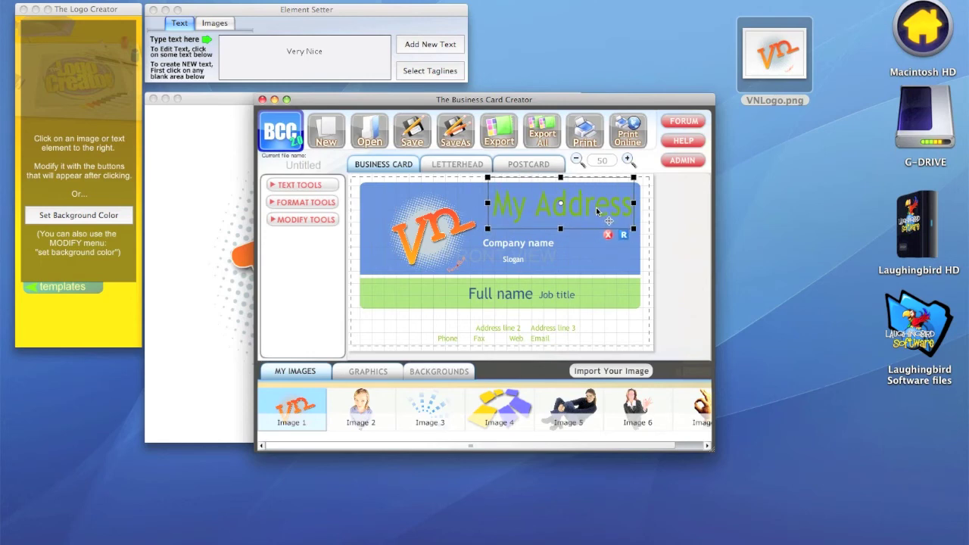
Step: Make the My Address header text white
left_click(580, 256)
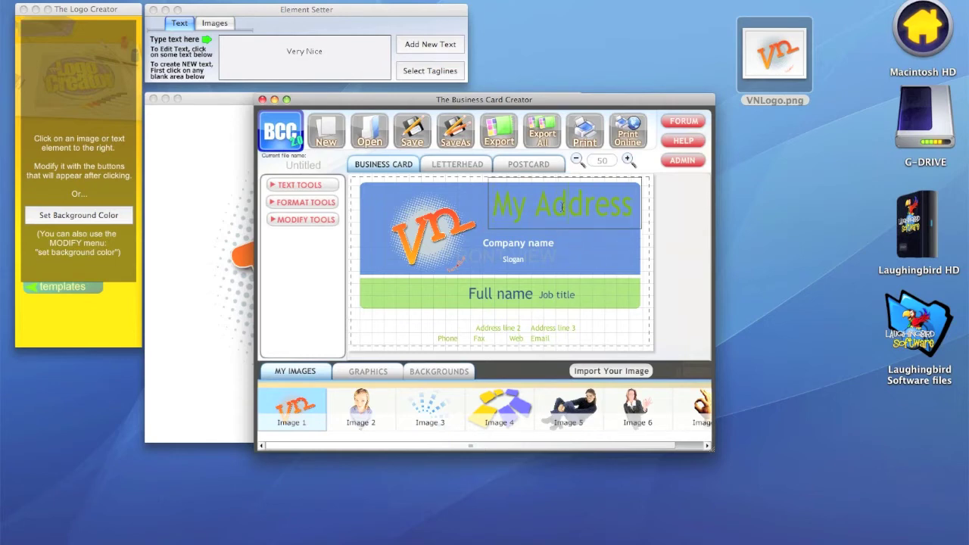
left_click(561, 206)
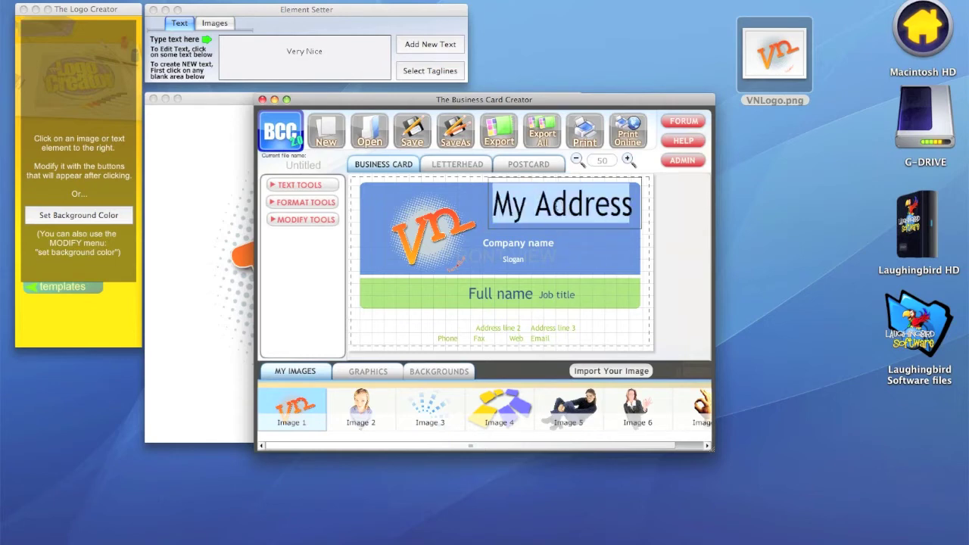
left_click(302, 185)
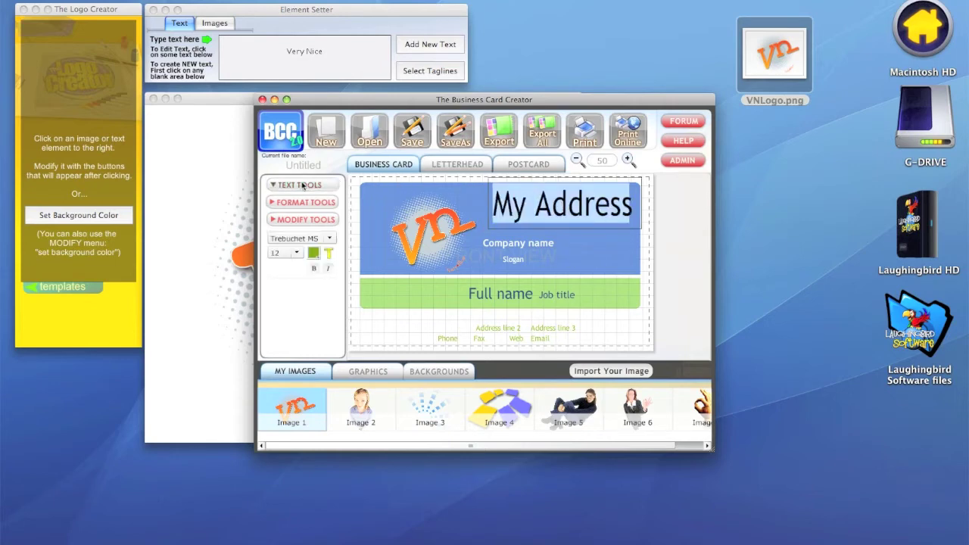
left_click(313, 253)
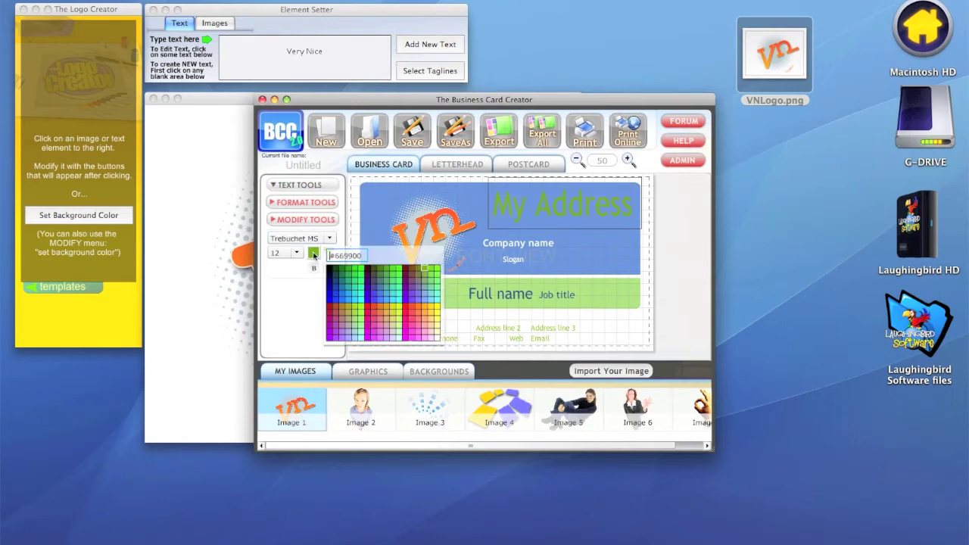
left_click(436, 341)
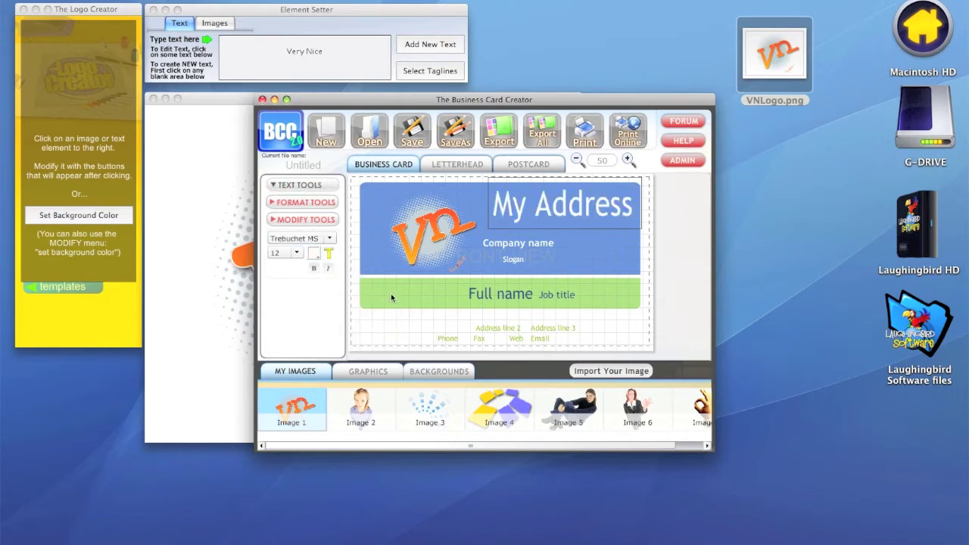
Step: Move Company name up beside the title and retitle the header 'My Company'
left_click_drag(522, 248, 604, 233)
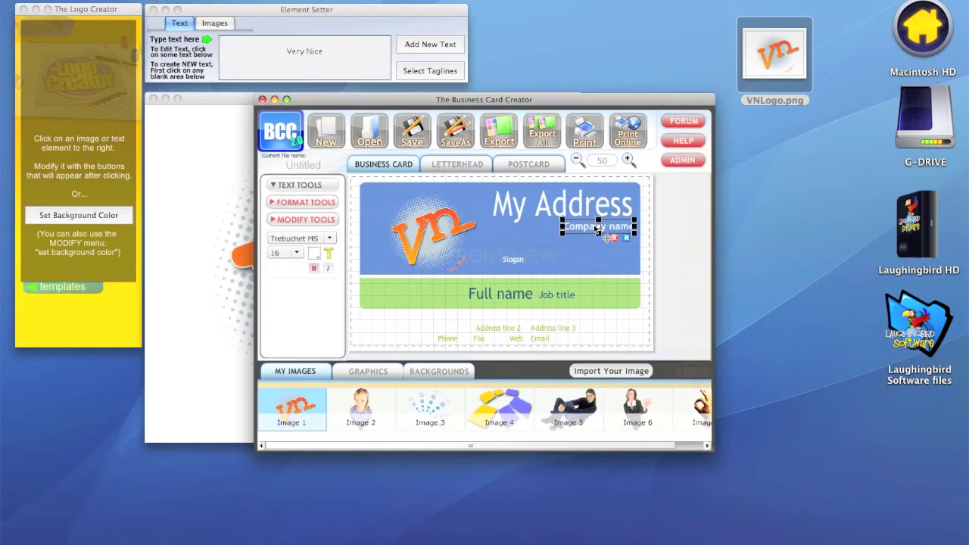
left_click(520, 215)
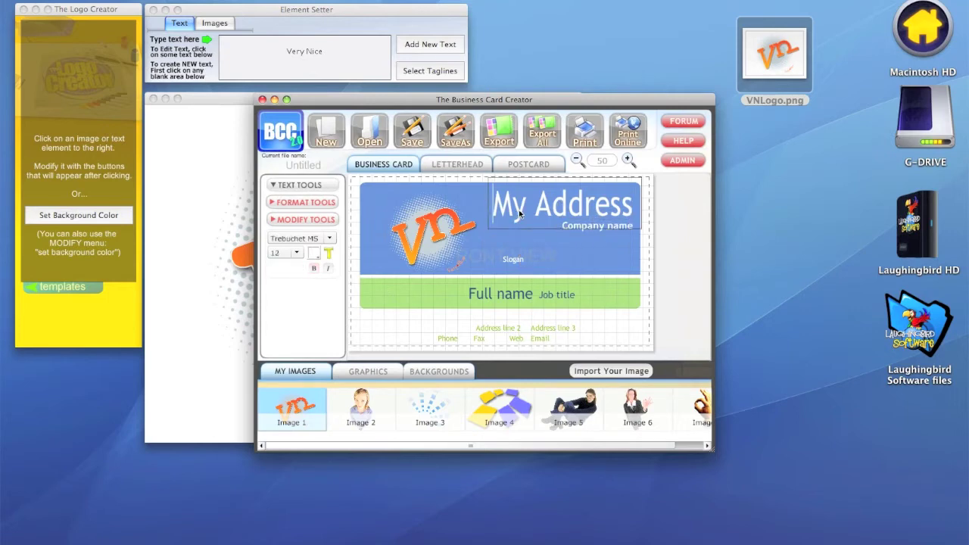
left_click_drag(492, 205, 634, 199)
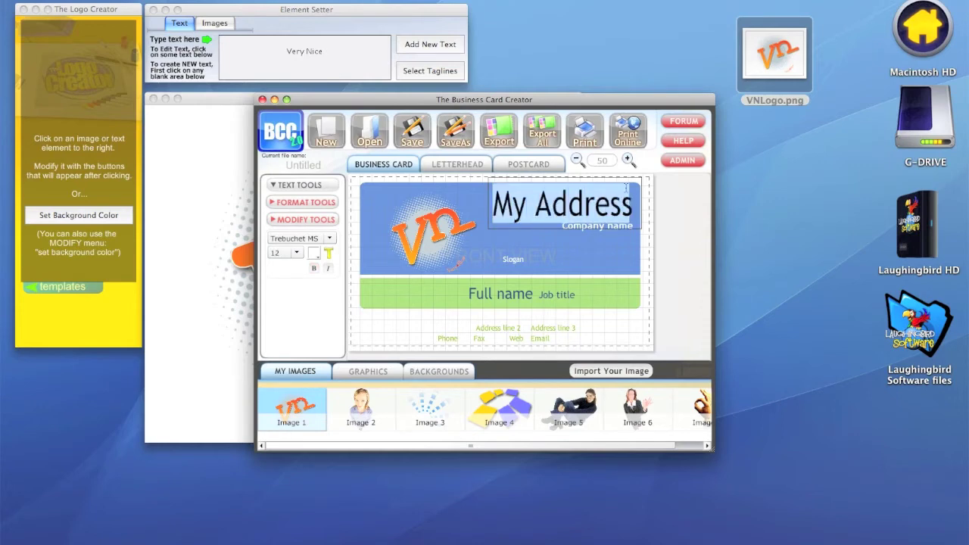
type("My Company")
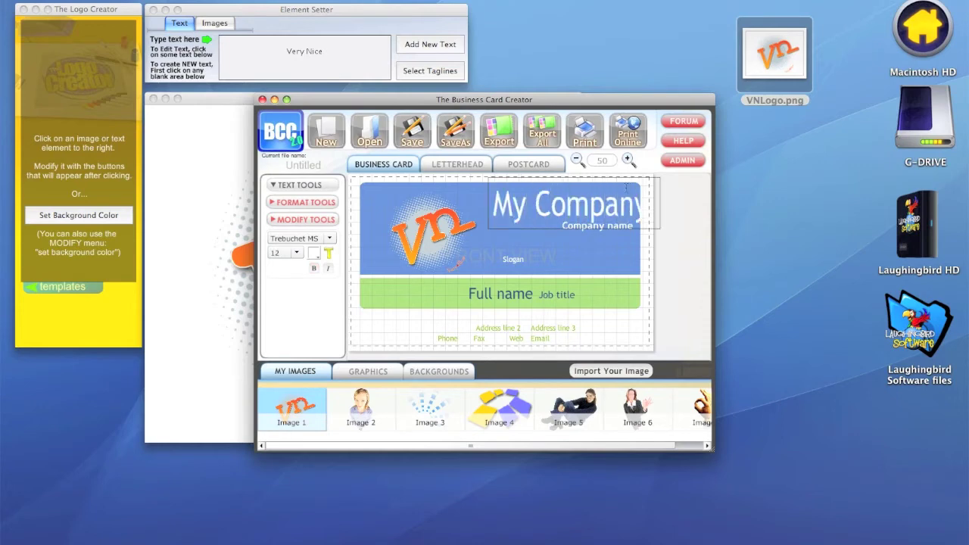
Step: Change the Company name text to 'is very nice' and align it under My Company
left_click(589, 249)
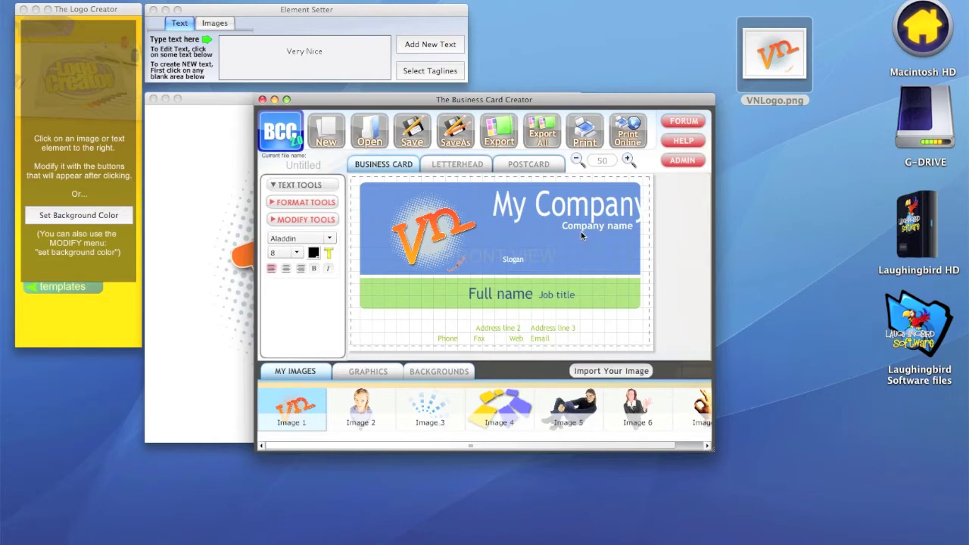
left_click_drag(579, 227, 544, 230)
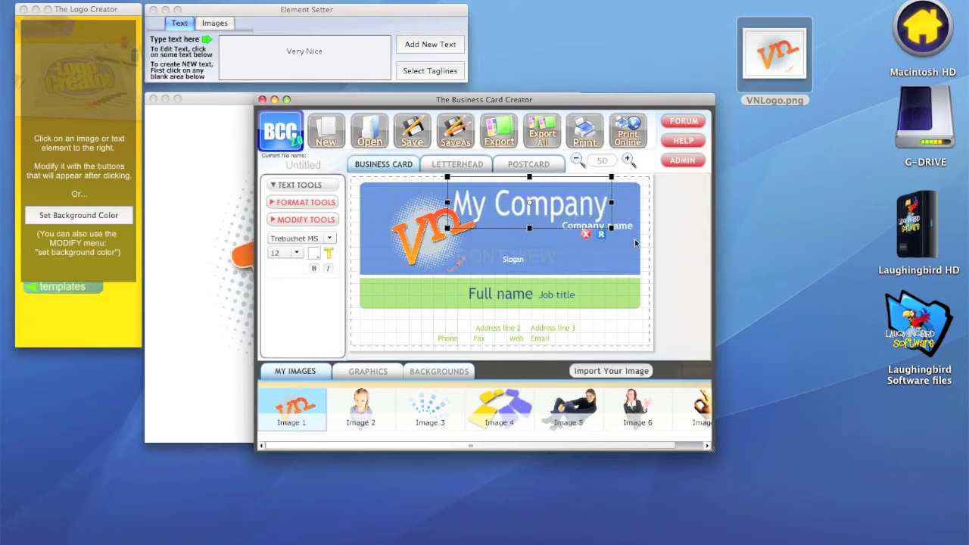
left_click(620, 227)
double_click(617, 243)
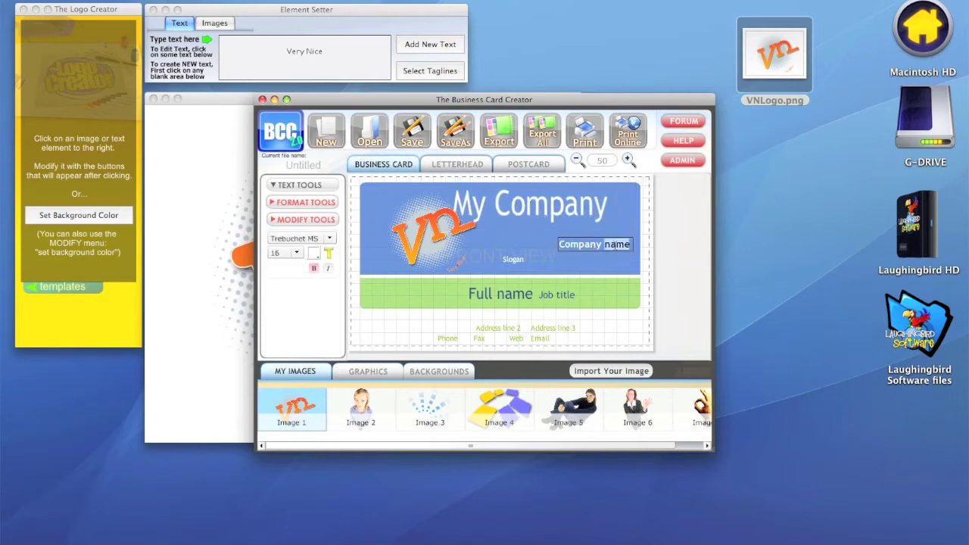
left_click_drag(626, 244, 558, 245)
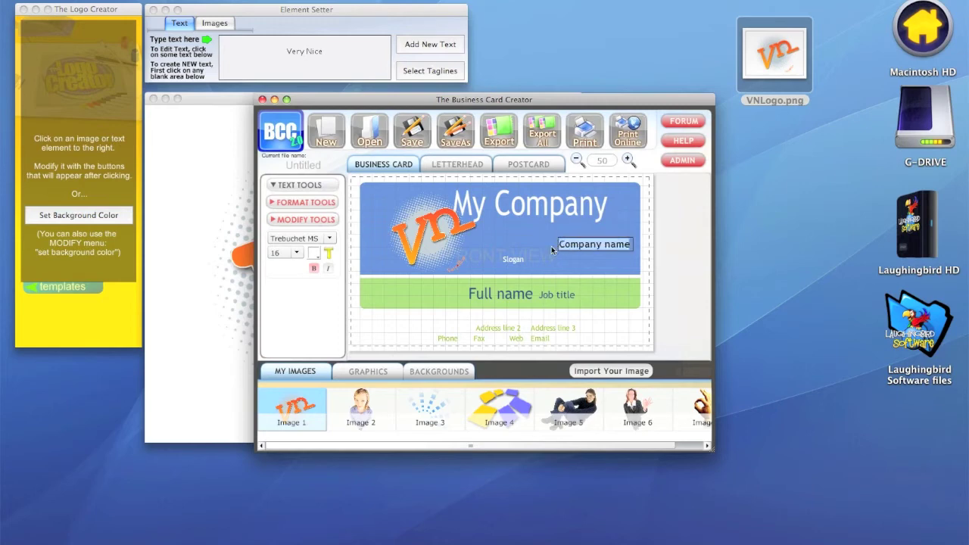
key("BackSpace")
type("is very nice")
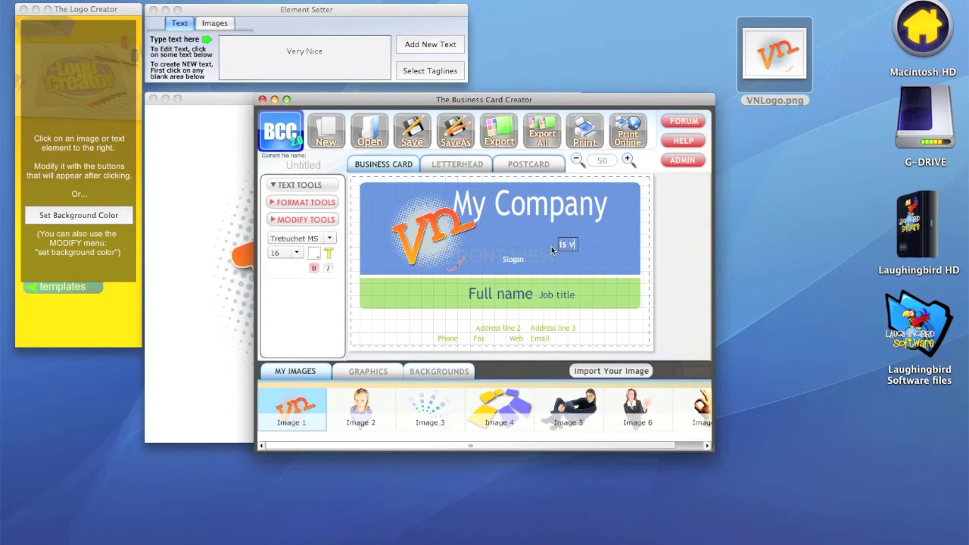
left_click(548, 234)
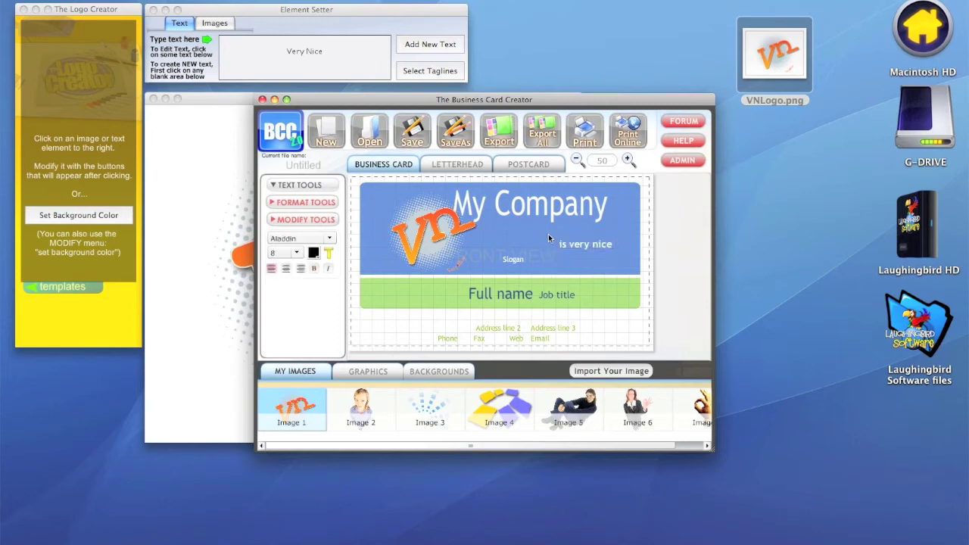
left_click_drag(542, 214, 559, 210)
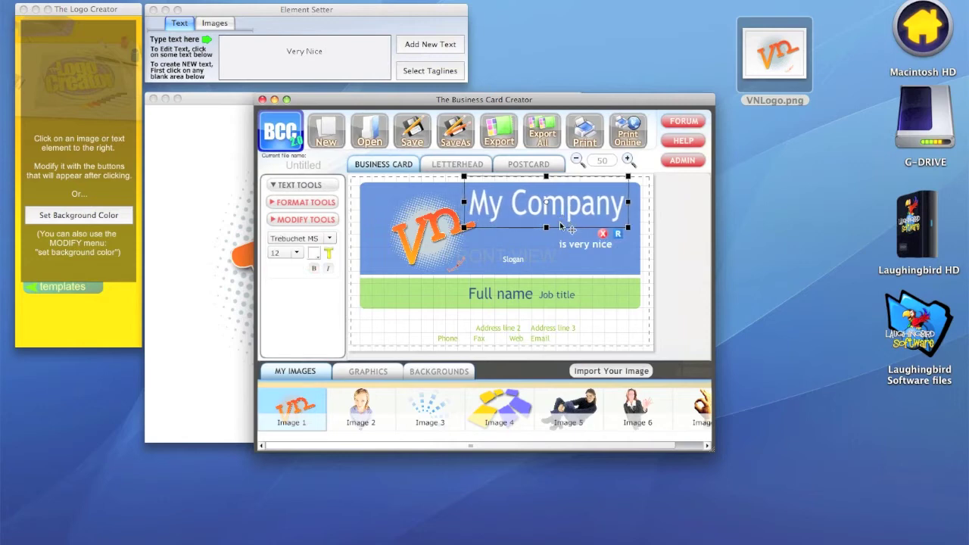
left_click_drag(561, 248, 539, 240)
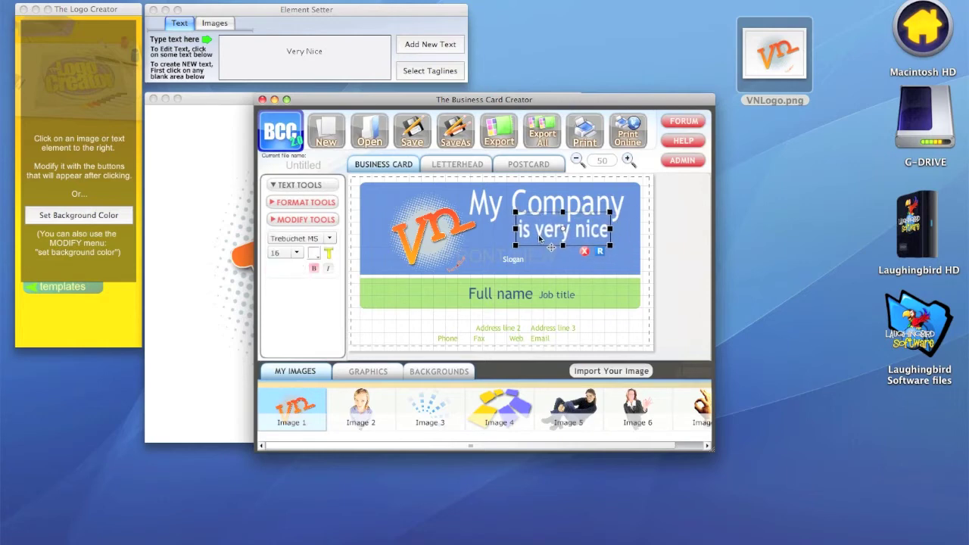
Step: Enlarge the VN logo and move it down on the card
left_click(555, 260)
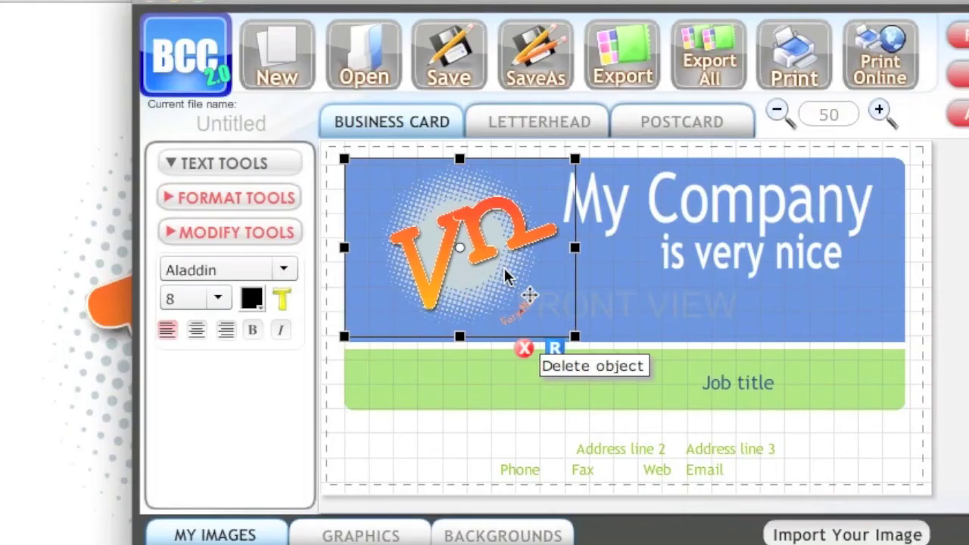
left_click_drag(580, 355, 605, 379)
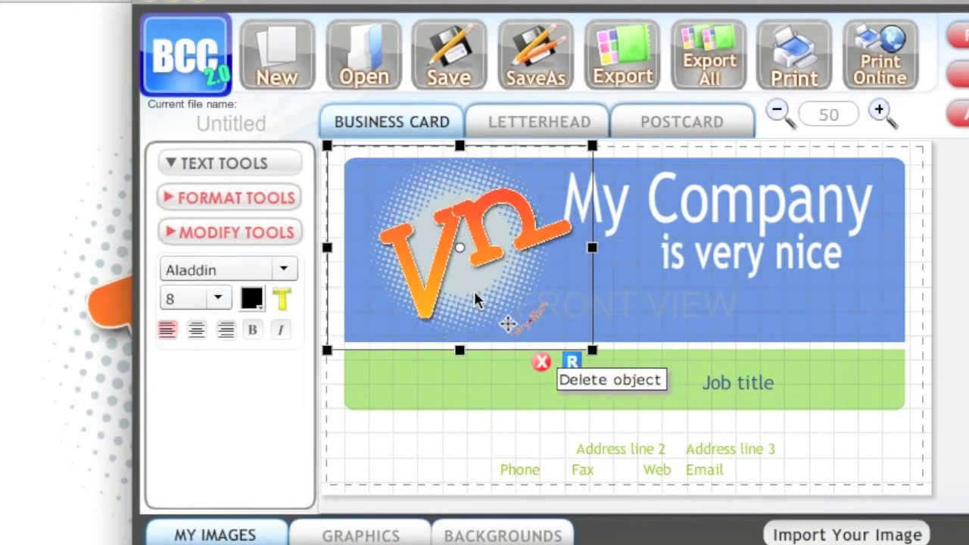
left_click_drag(474, 291, 454, 306)
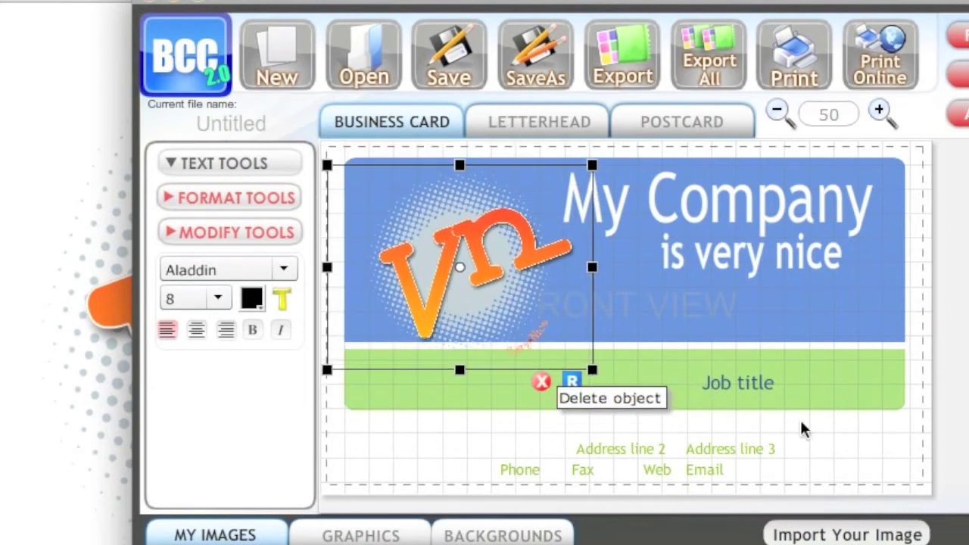
left_click(731, 408)
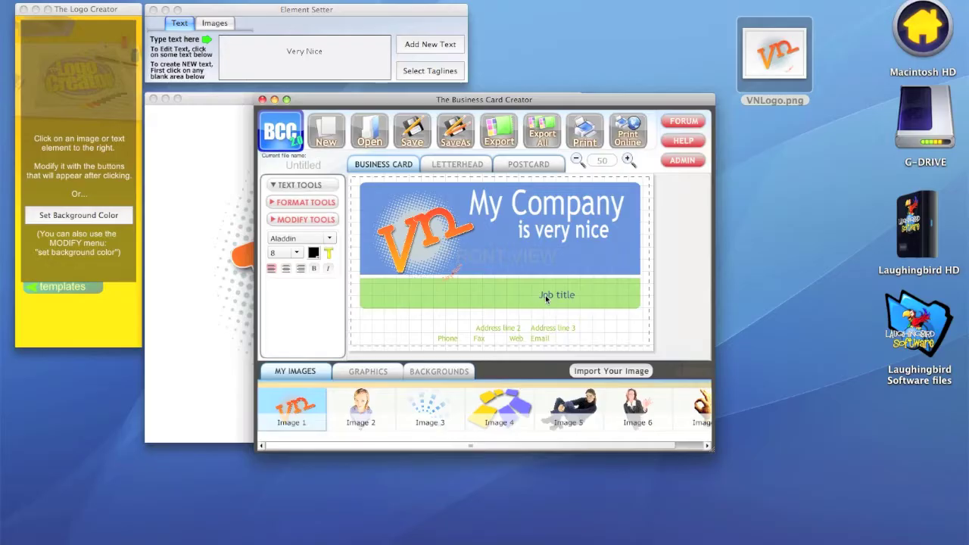
Step: Delete the Job title text and move Address line 2 up and left
left_click(546, 297)
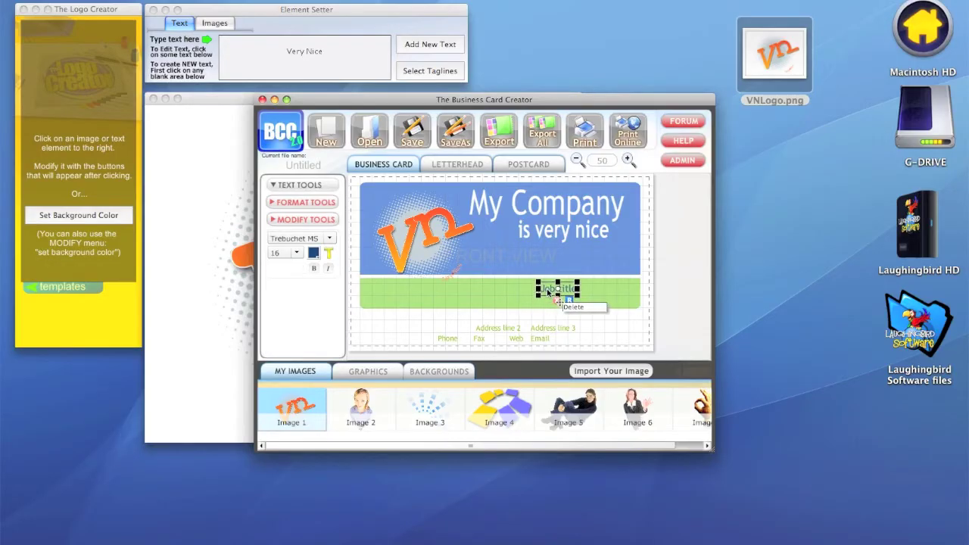
left_click(561, 305)
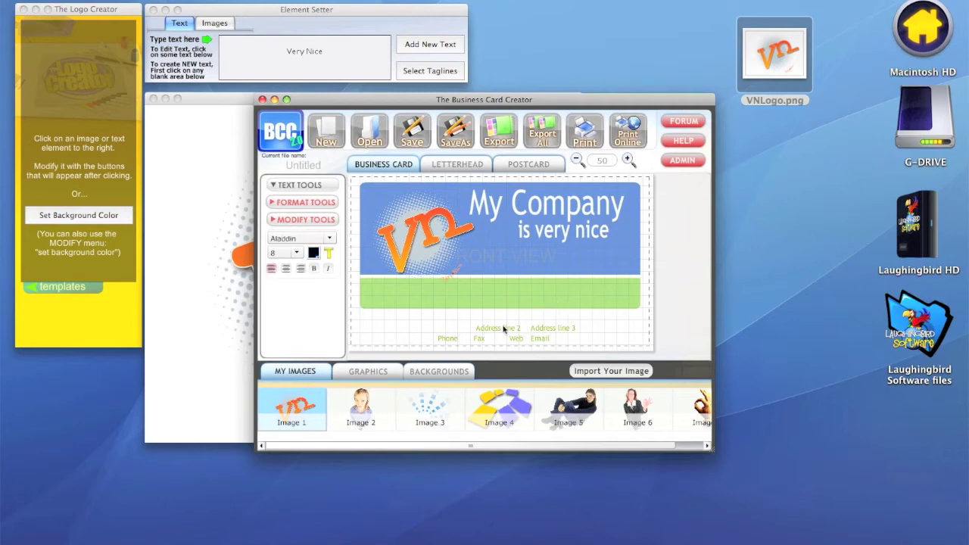
left_click_drag(491, 329, 385, 320)
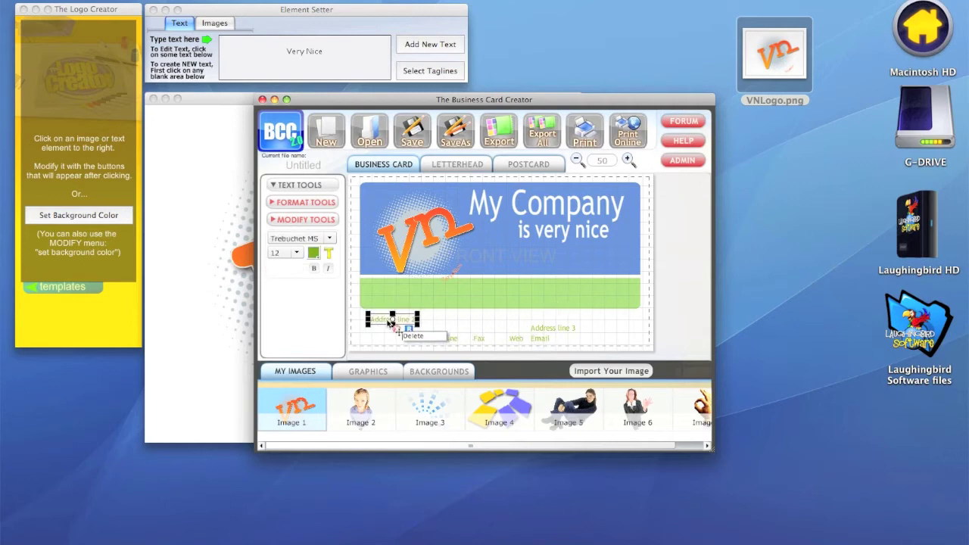
left_click_drag(550, 330, 610, 316)
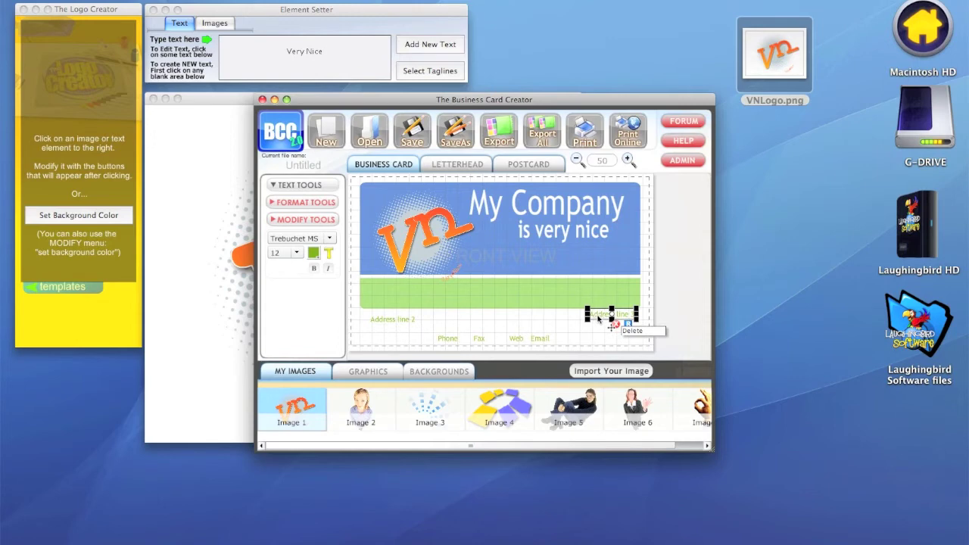
Step: Move the Phone text left and set it to font size 18
left_click(447, 340)
left_click_drag(447, 340, 410, 334)
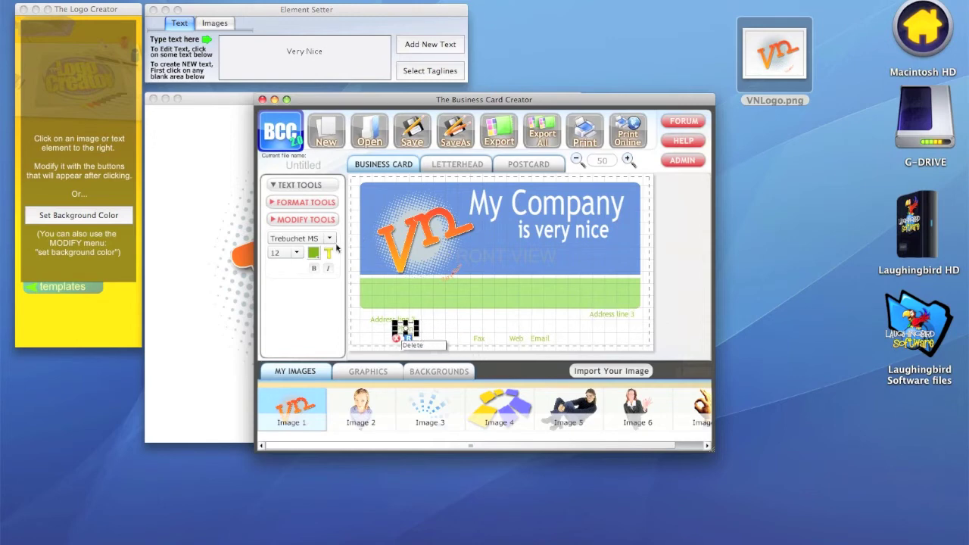
left_click(296, 252)
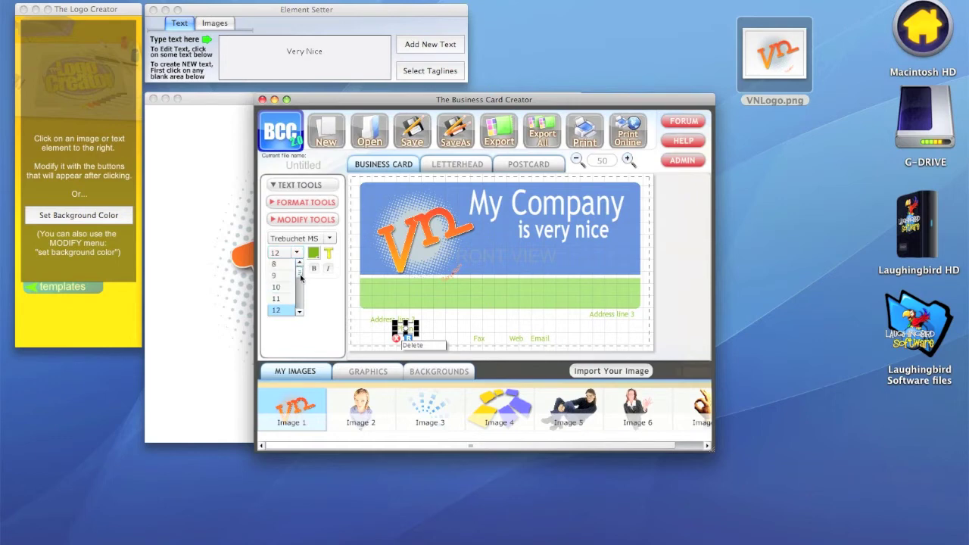
left_click_drag(302, 275, 300, 300)
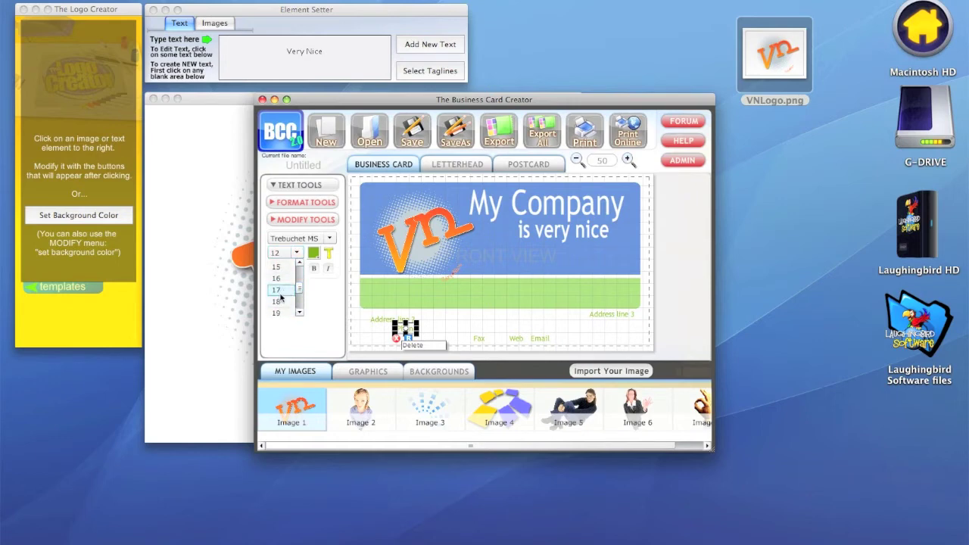
left_click(284, 304)
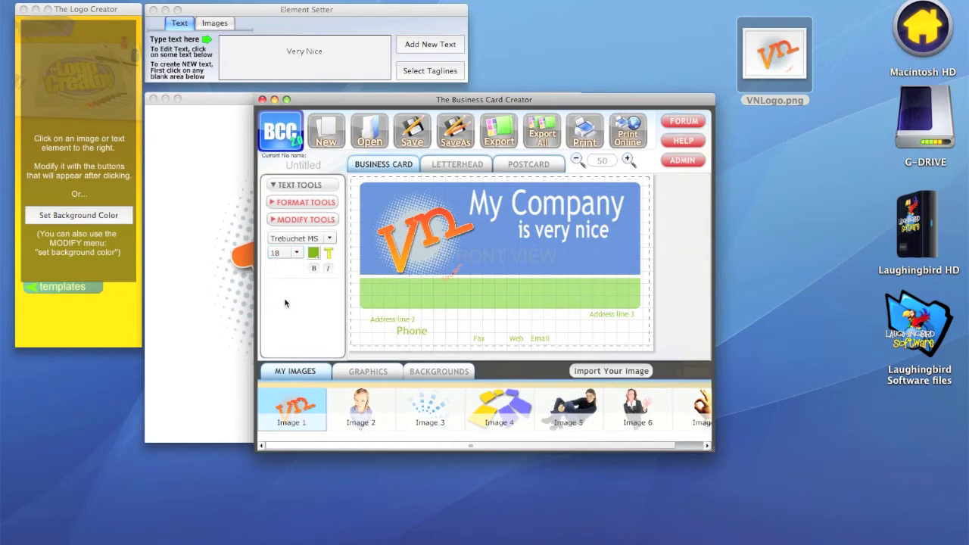
Step: Delete Address line 2 from the card
left_click(400, 330)
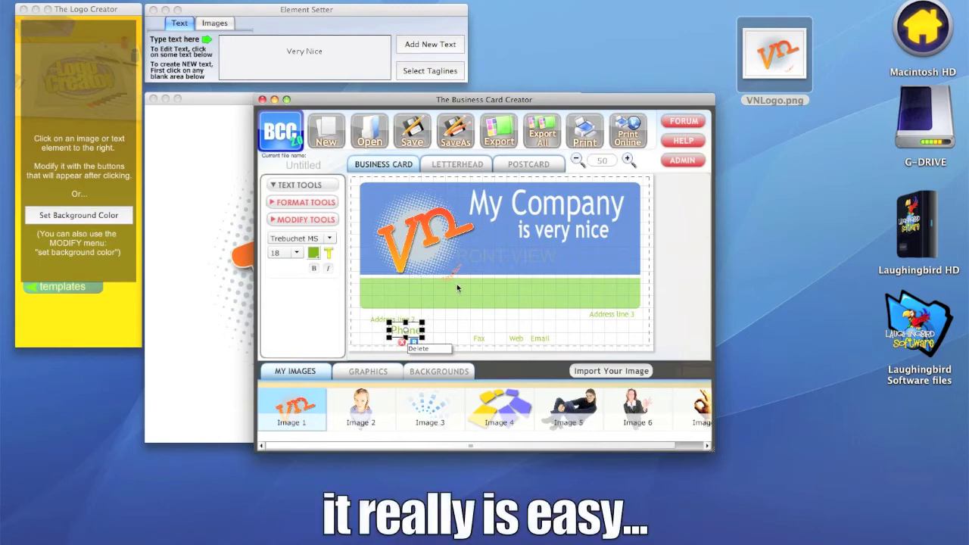
left_click(470, 287)
left_click(417, 321)
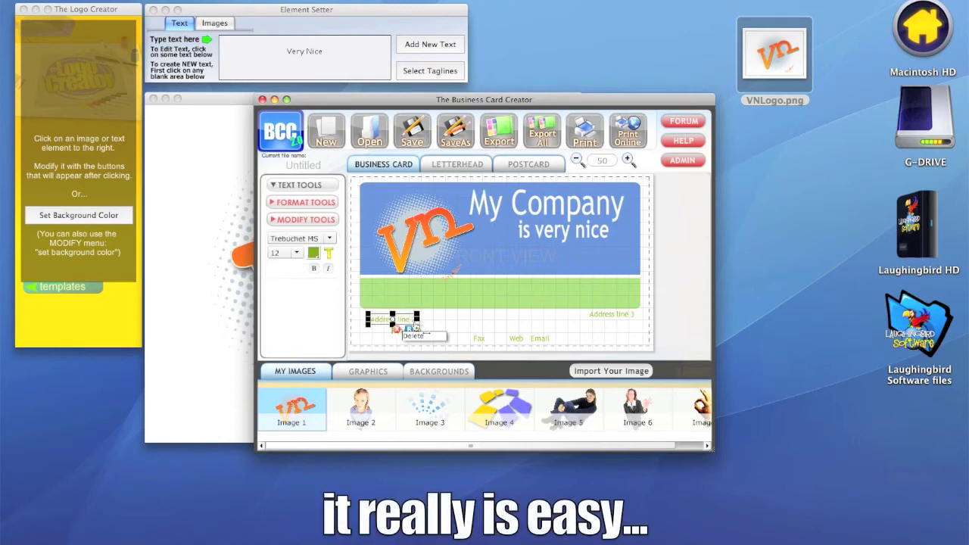
left_click(401, 333)
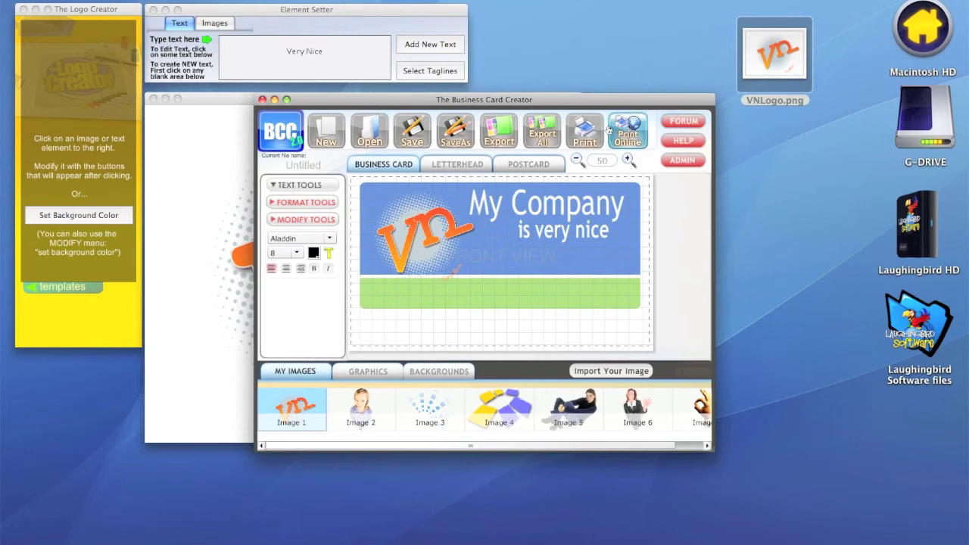
Step: Save the card for online printing as VeryNiceCard.jpg on the Desktop
left_click(619, 130)
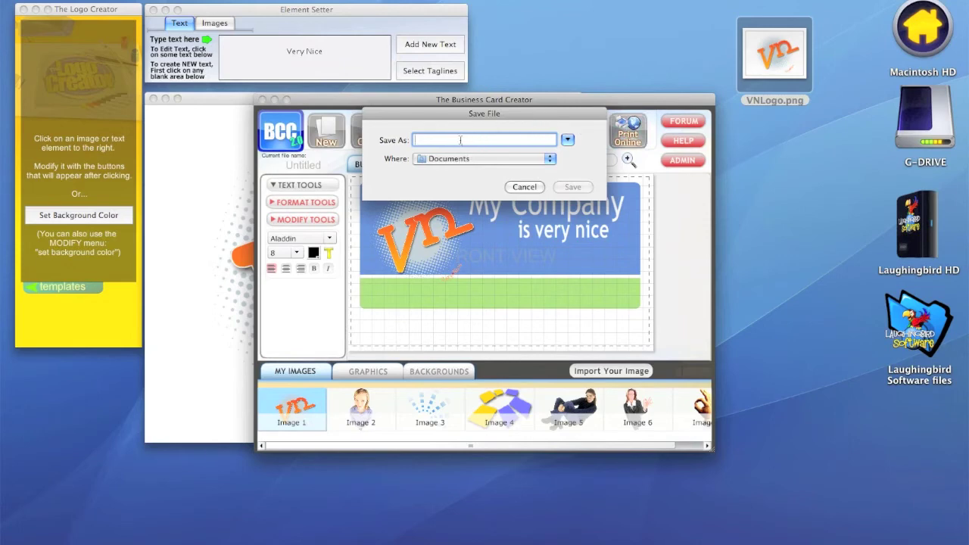
type("Very")
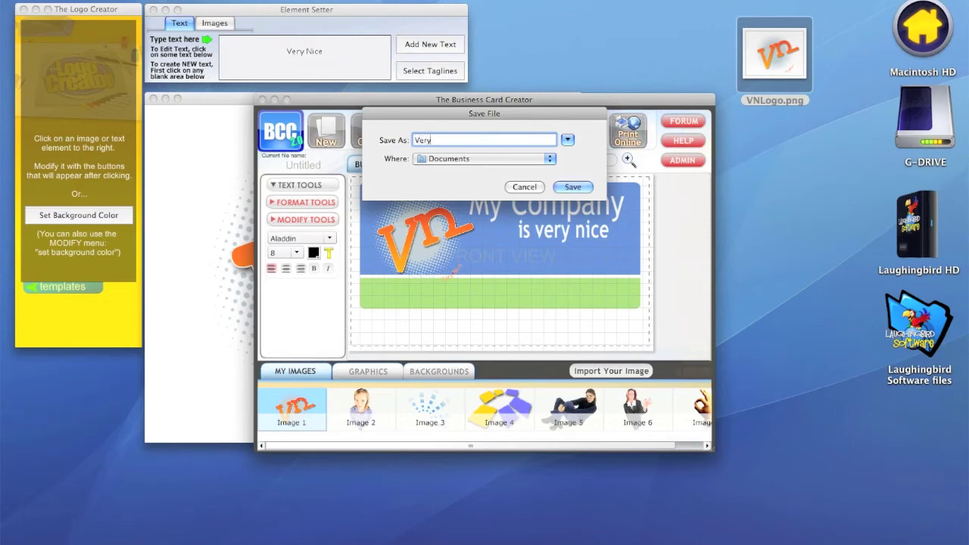
type("NiceCard")
left_click(477, 158)
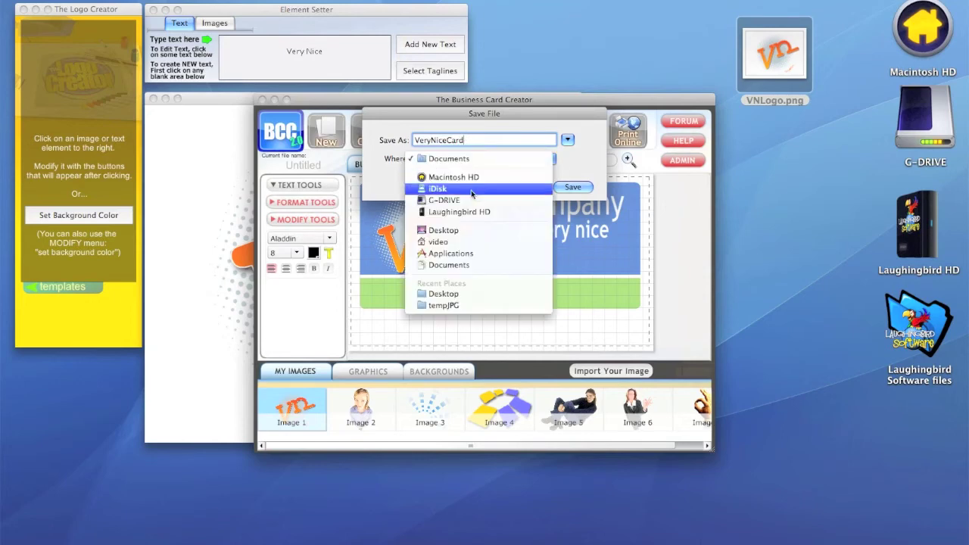
left_click(467, 231)
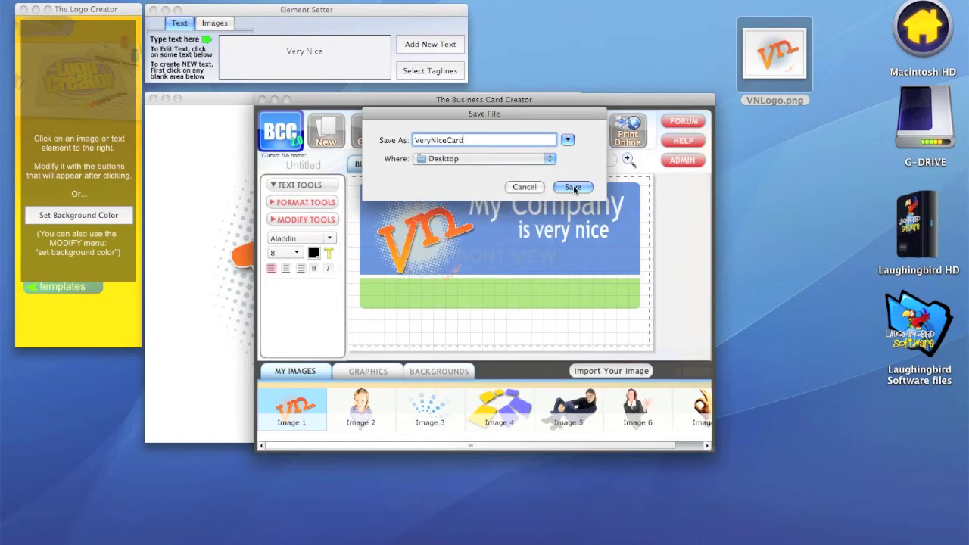
left_click(573, 187)
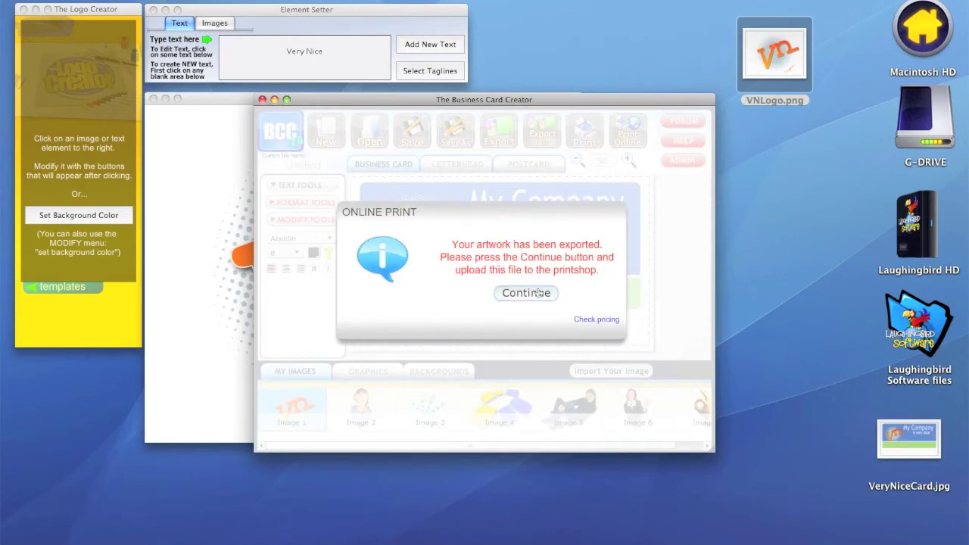
Step: Continue from the print message to Vistaprint's Upload Your Own Design page
left_click_drag(898, 436, 782, 179)
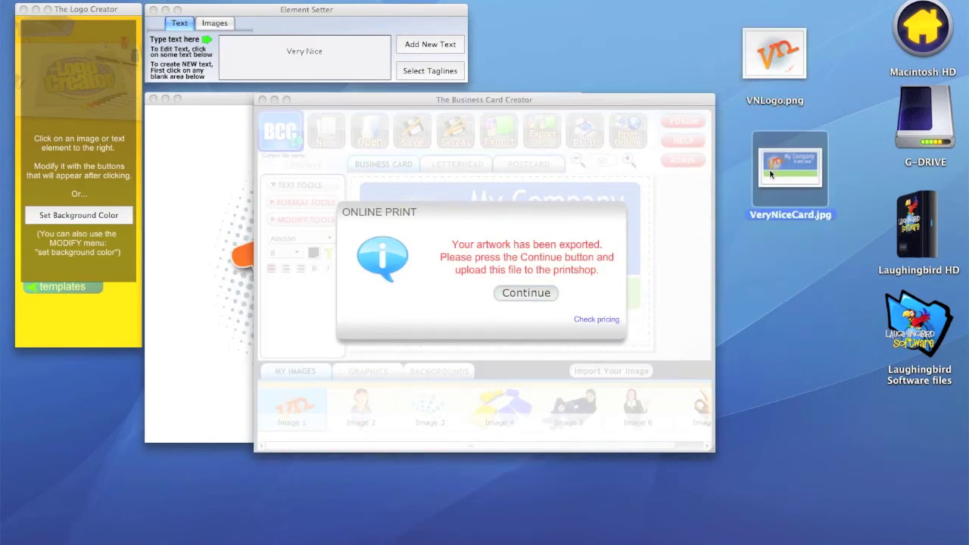
left_click(473, 291)
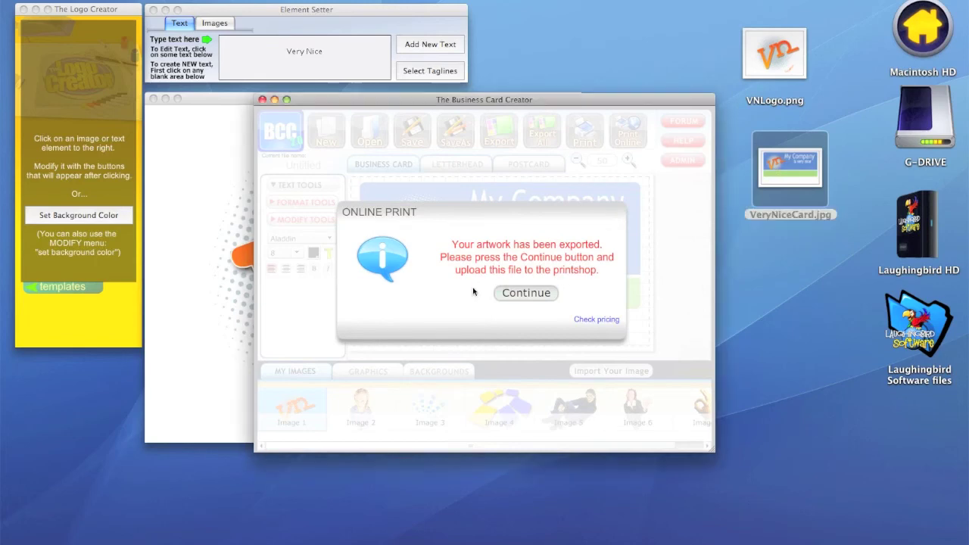
left_click(522, 294)
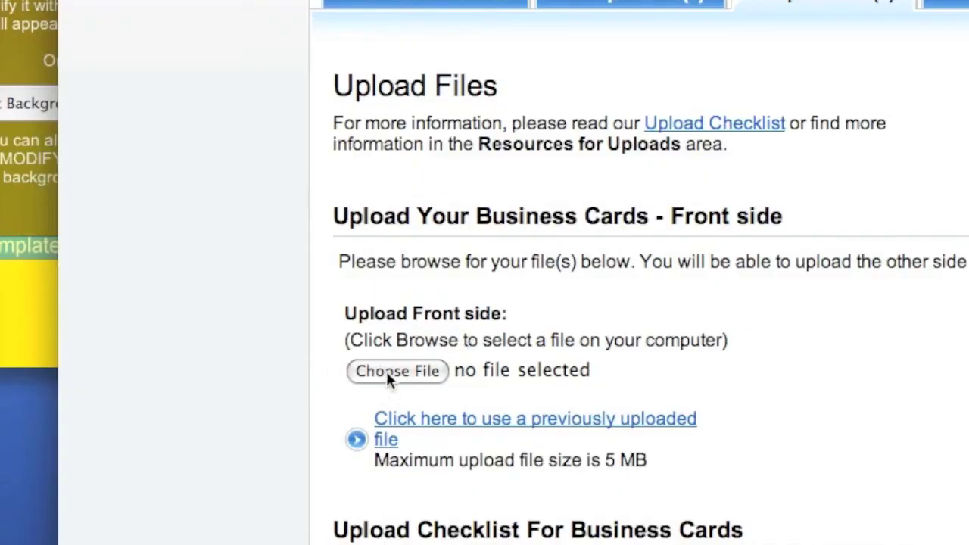
Step: Upload VeryNiceCard.jpg as the card's front side
left_click(399, 373)
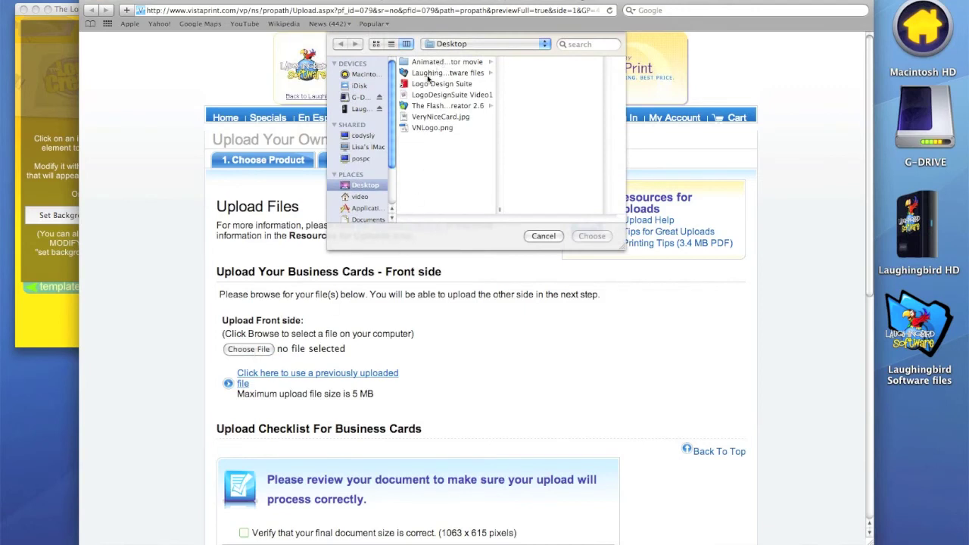
left_click(439, 117)
left_click(584, 236)
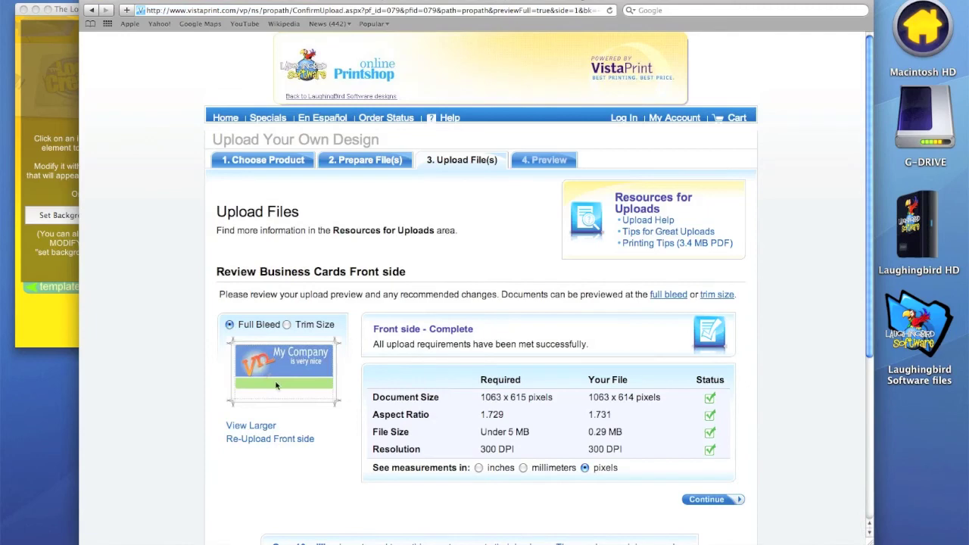
Step: Check the enlarged preview of the card, then continue to the back-side step
left_click(251, 426)
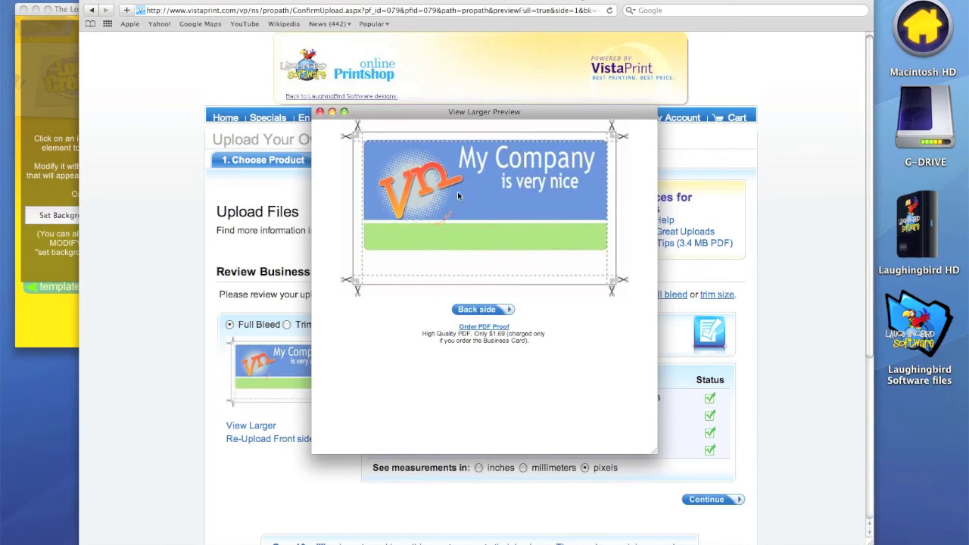
left_click(320, 112)
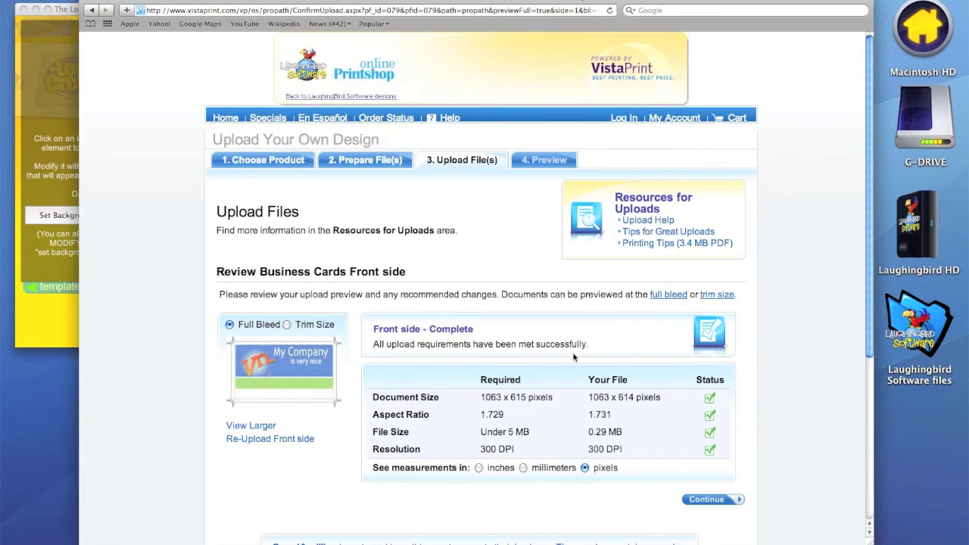
left_click(710, 499)
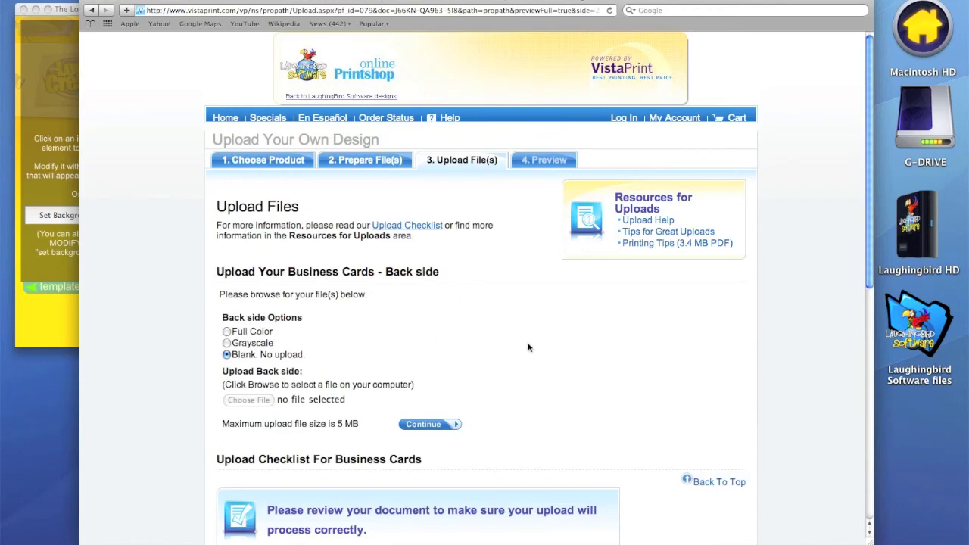
Step: Keep the back blank, continue to Preview, and approve the online proof statement
left_click(436, 426)
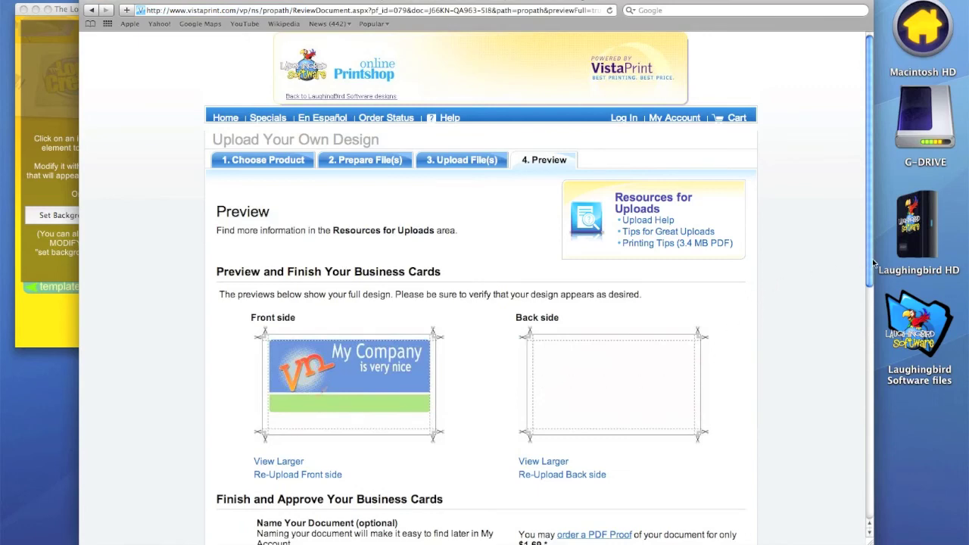
scroll(870, 265, "down", 5)
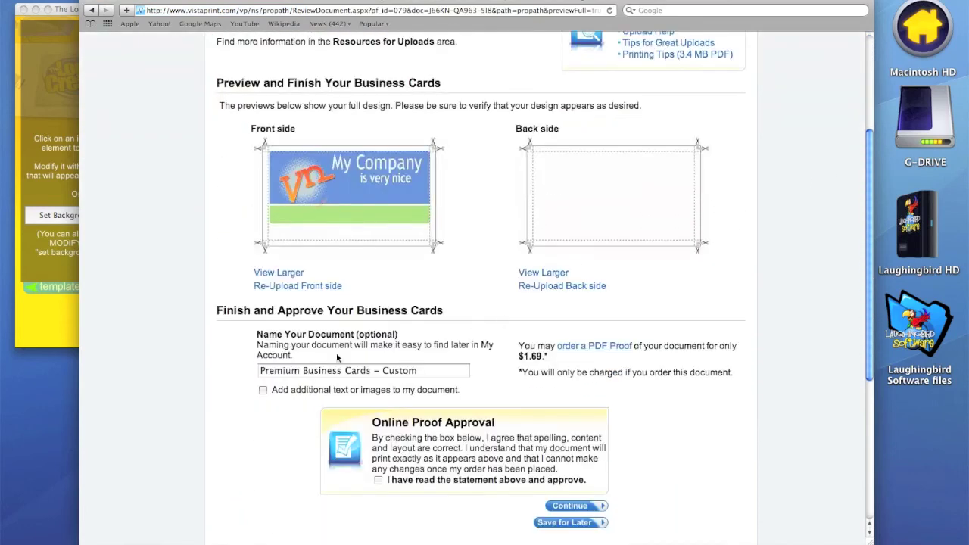
left_click(378, 480)
scroll(515, 232, "up", 5)
scroll(515, 232, "up", 1)
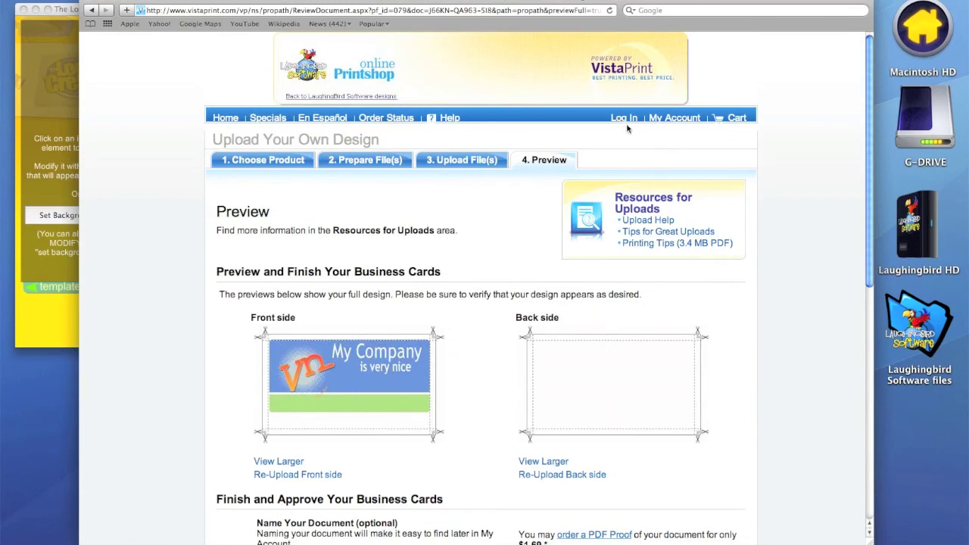
scroll(460, 238, "down", 5)
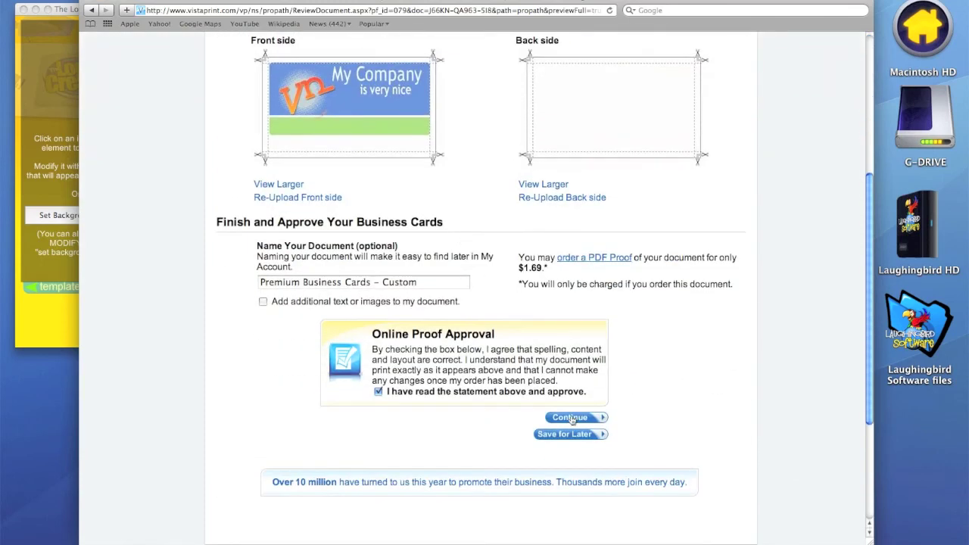
Step: Continue from the Online Proof Approval box to submit the approved business card design
left_click(571, 419)
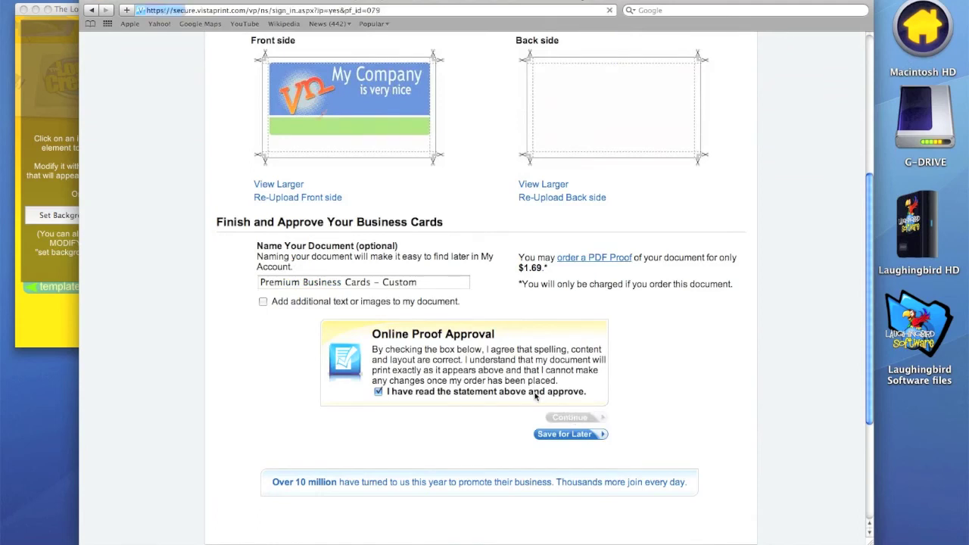